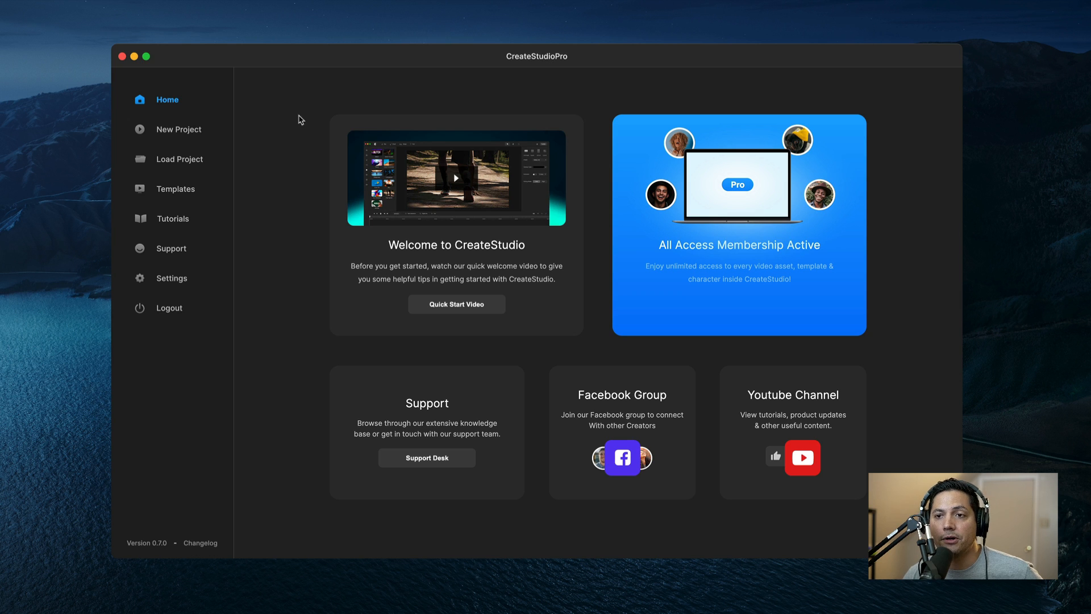
# - Start a new blank project from scratch
pyautogui.click(182, 129)
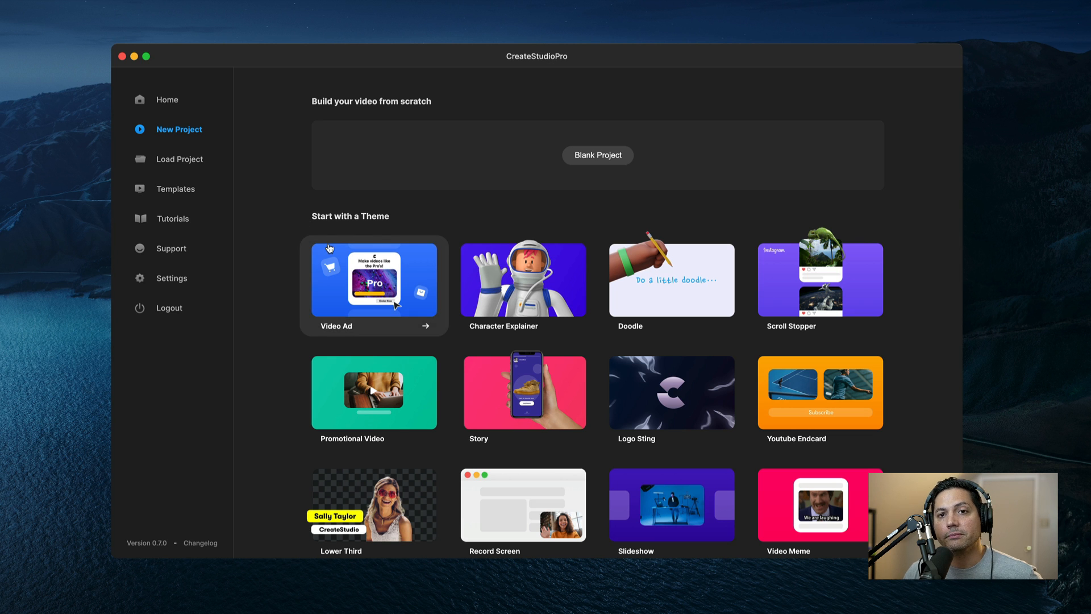
pyautogui.click(595, 156)
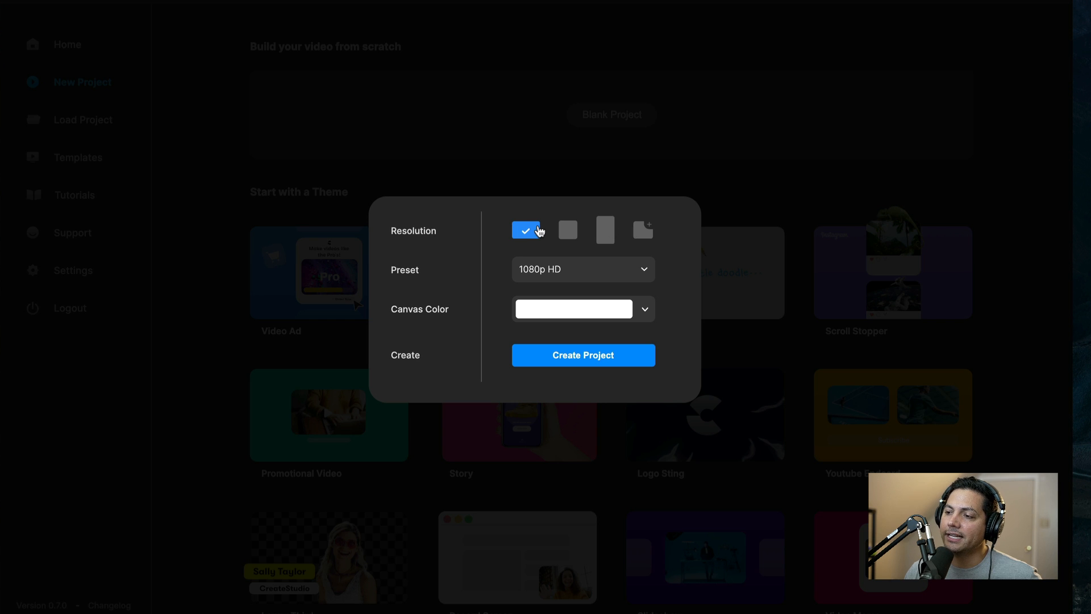
# - Review the landscape, square, vertical and custom resolution options with their presets, and return to landscape 1080p HD
pyautogui.click(560, 278)
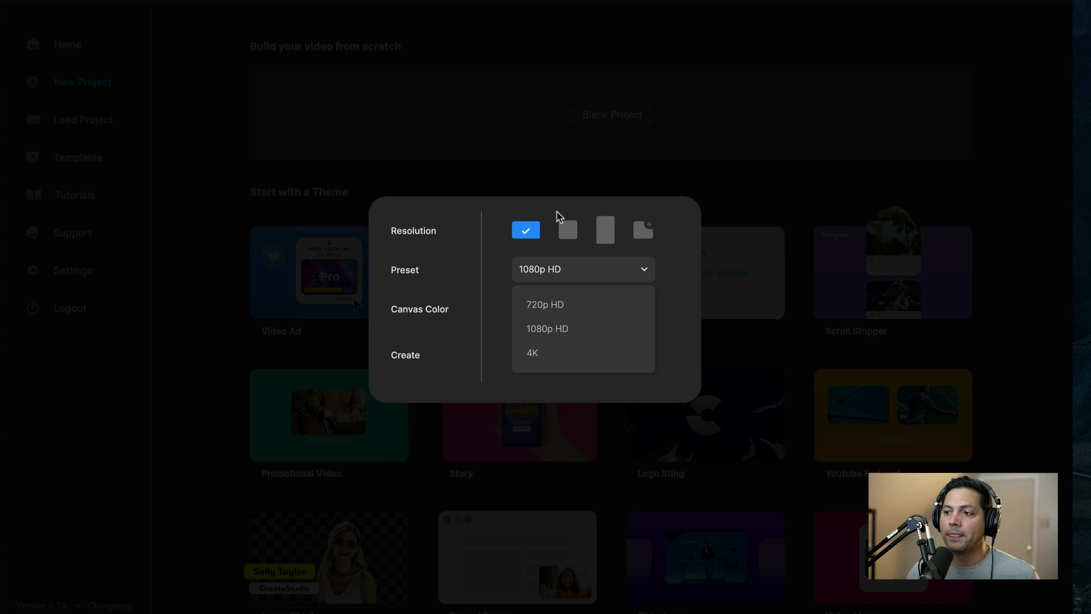
pyautogui.click(567, 228)
pyautogui.click(562, 282)
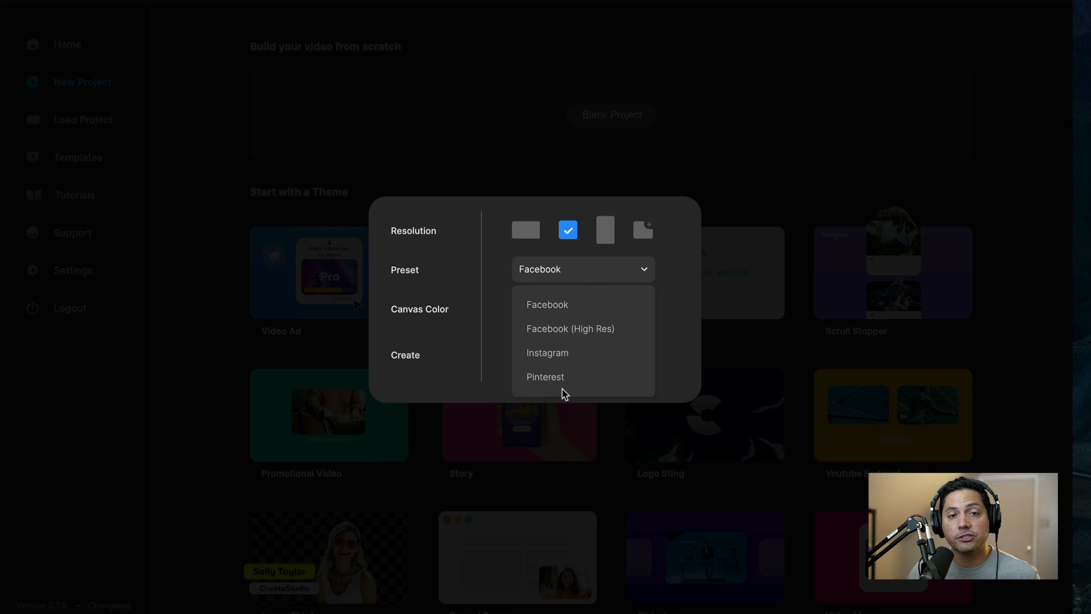
pyautogui.click(608, 233)
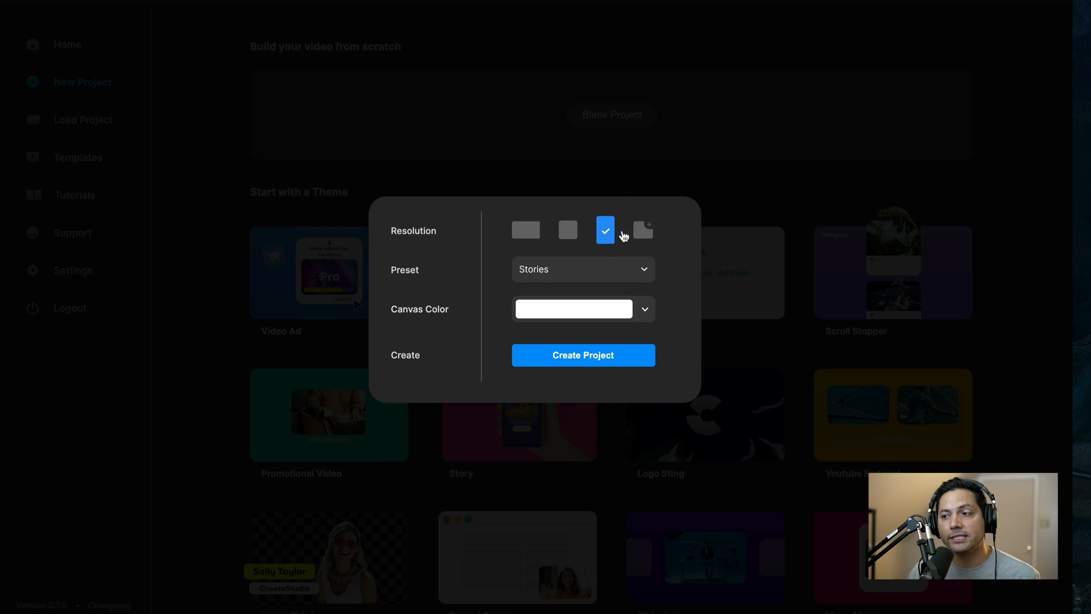
pyautogui.click(654, 230)
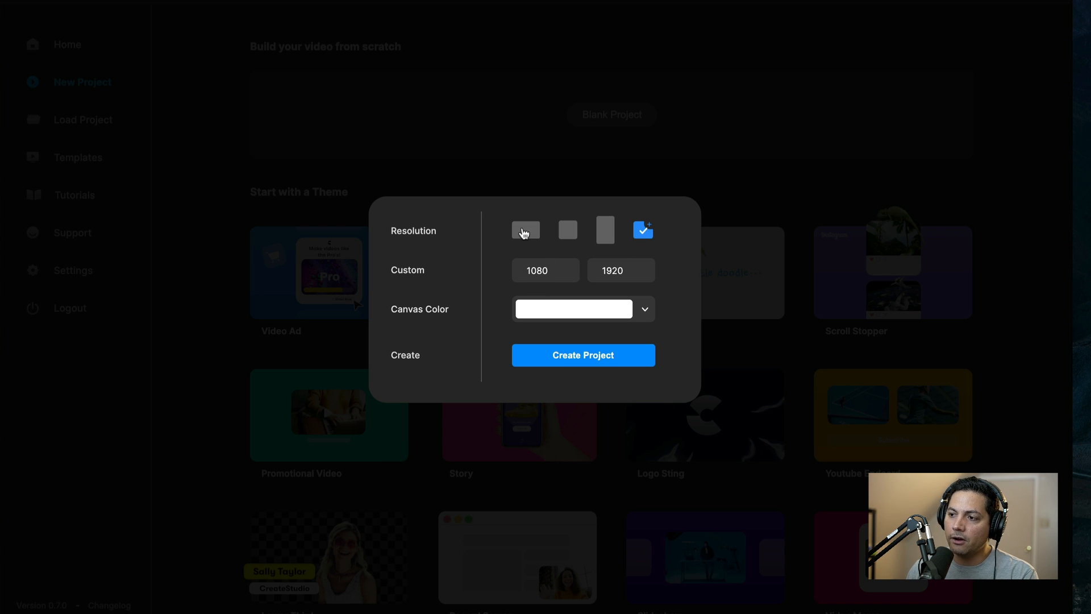
pyautogui.click(524, 233)
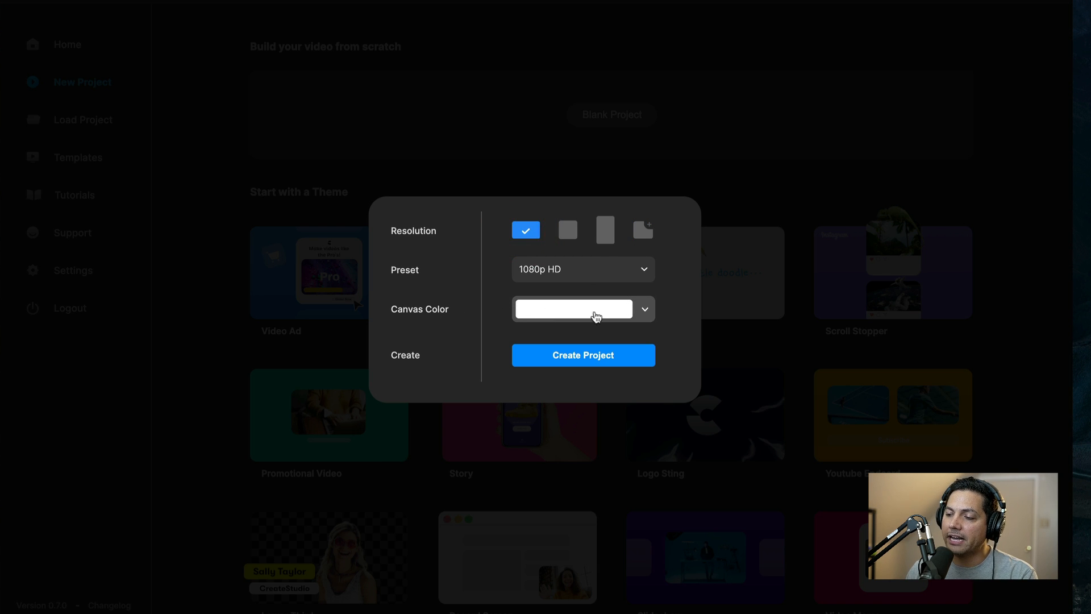
# - Try a dark green canvas color (297747) for the project, and set it back to white (ffffff)
pyautogui.click(647, 310)
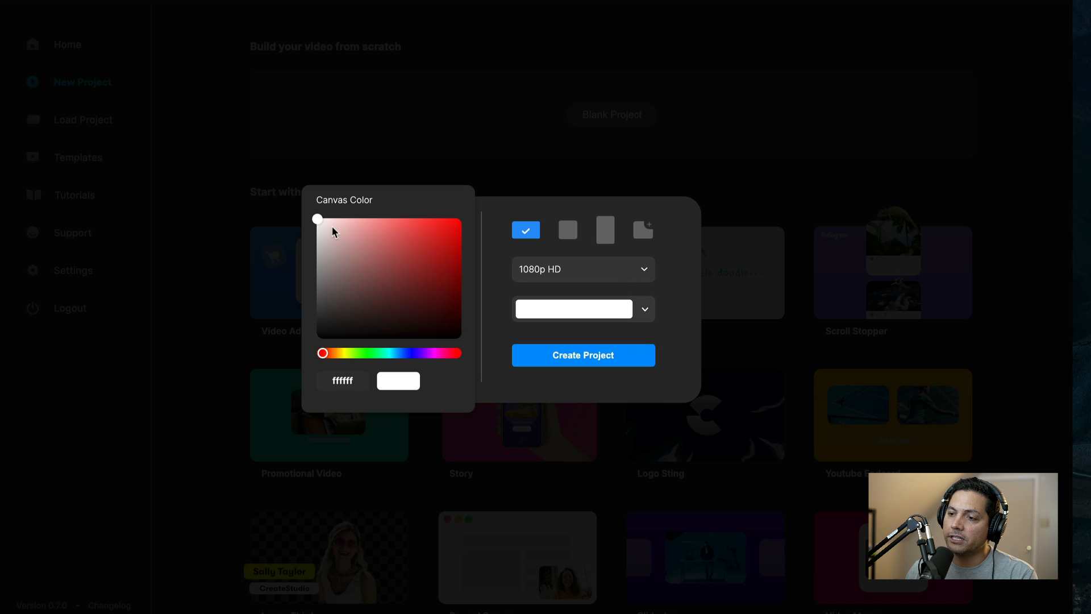
pyautogui.moveTo(332, 226); pyautogui.dragTo(410, 283)
pyautogui.moveTo(397, 355)
pyautogui.mouseDown()
pyautogui.moveTo(414, 354)
pyautogui.moveTo(365, 355)
pyautogui.moveTo(402, 356)
pyautogui.moveTo(377, 356)
pyautogui.mouseUp()
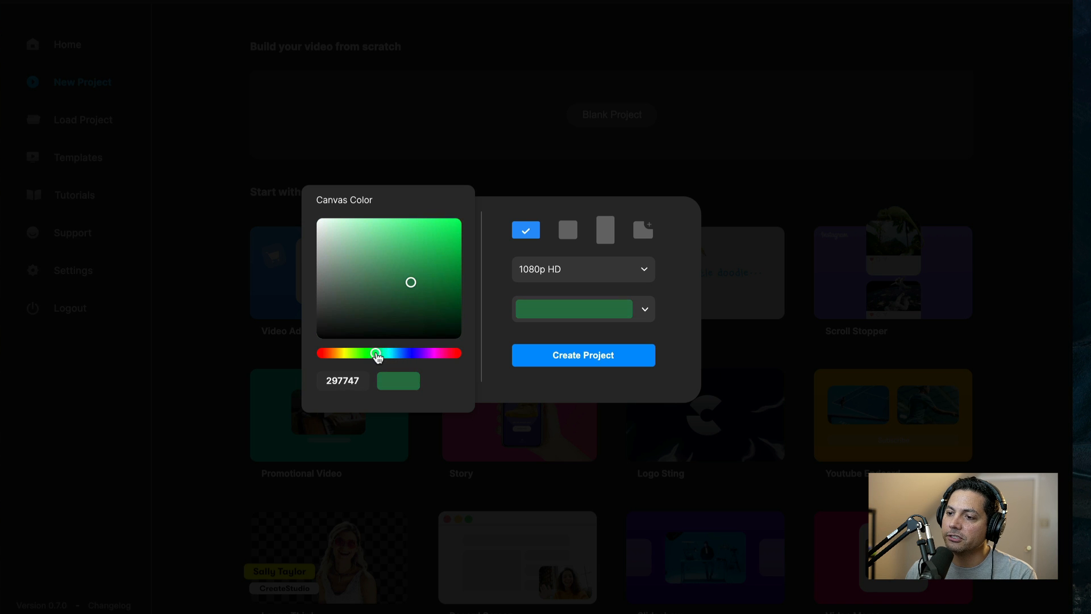
pyautogui.moveTo(385, 274); pyautogui.dragTo(315, 214)
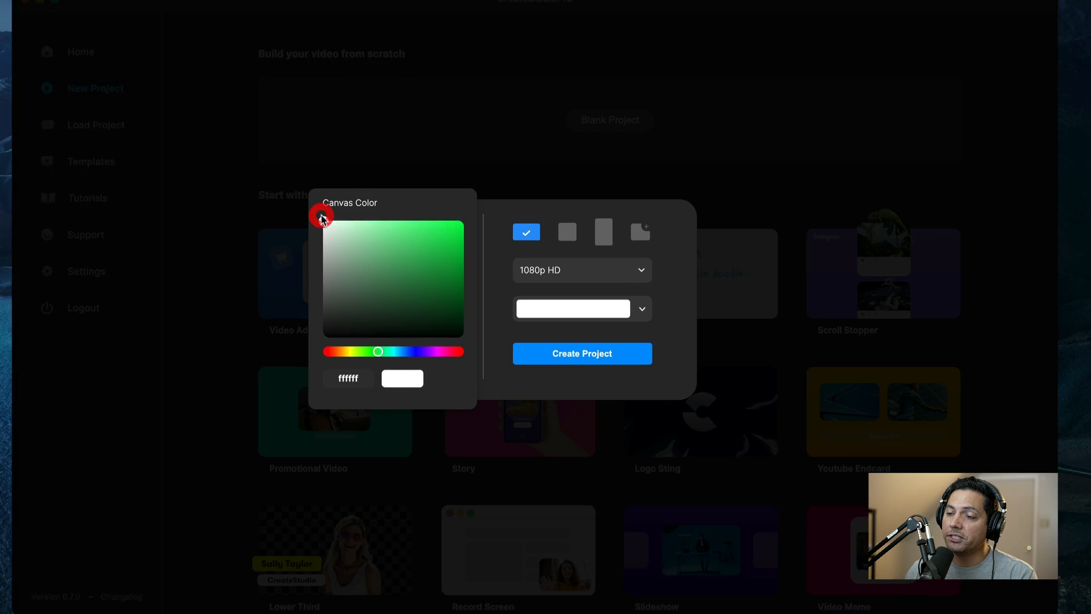
# - Create the project with the landscape 1080p HD preset and white canvas
pyautogui.click(581, 353)
pyautogui.click(582, 353)
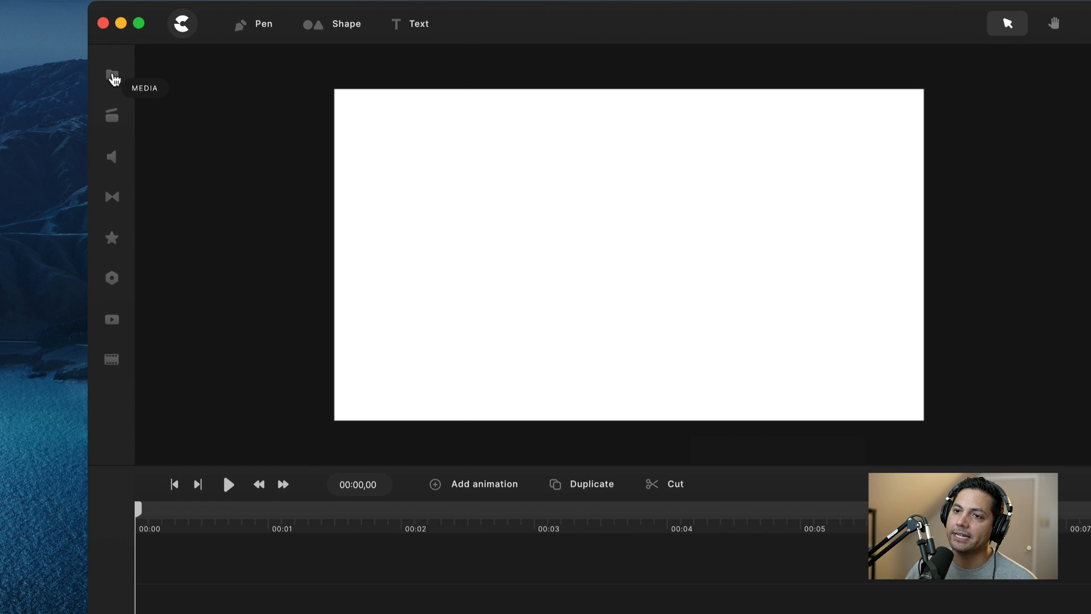
# - Browse the media library: the Pexels and Pixabay stock sources and the global media in My Files
pyautogui.click(113, 77)
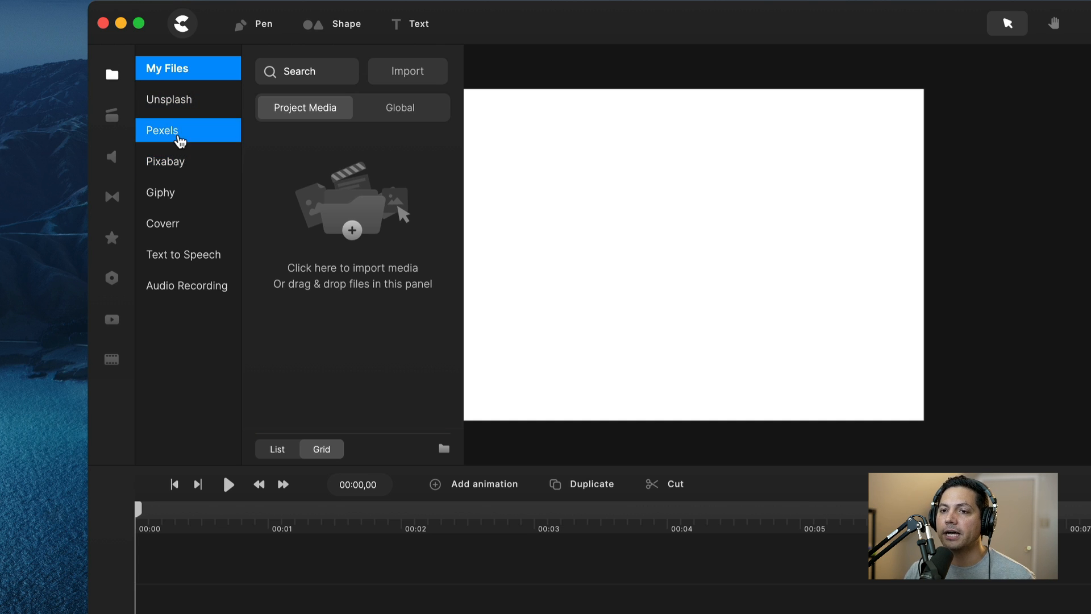
pyautogui.click(177, 136)
pyautogui.click(179, 163)
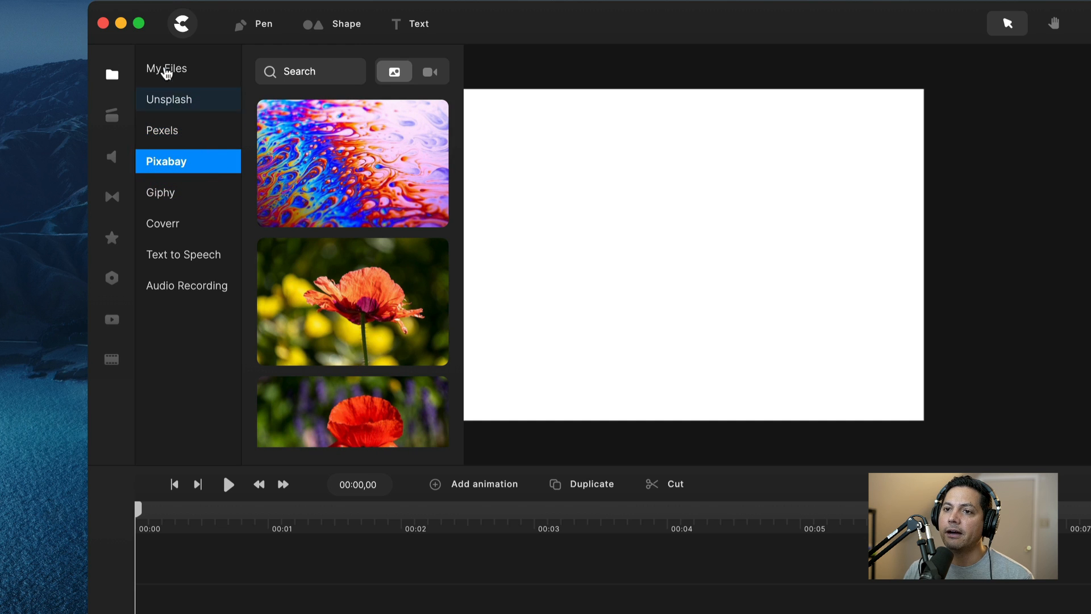
pyautogui.click(173, 67)
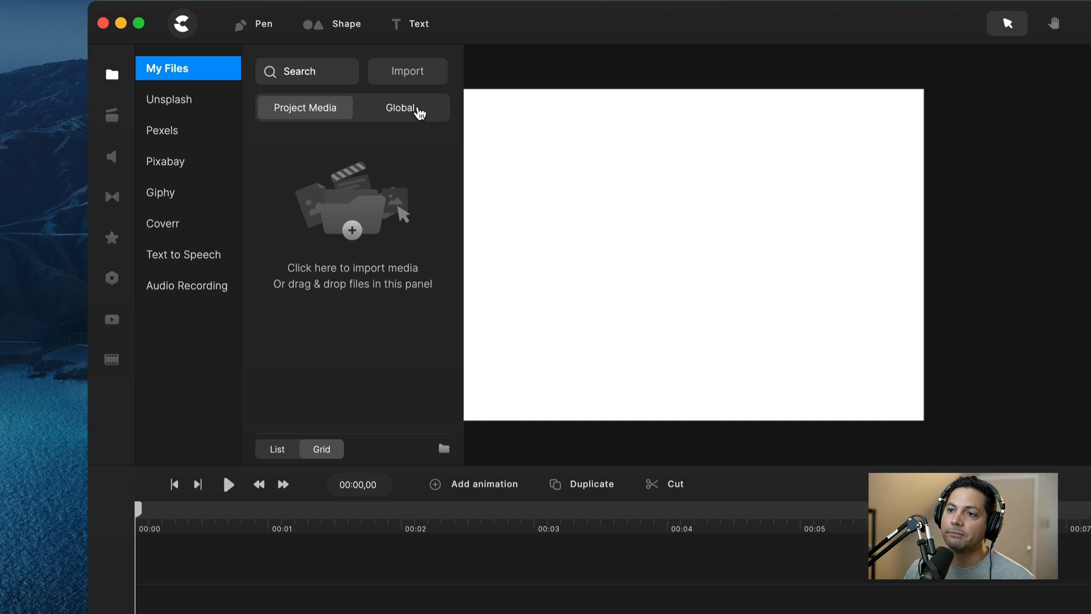
pyautogui.click(402, 111)
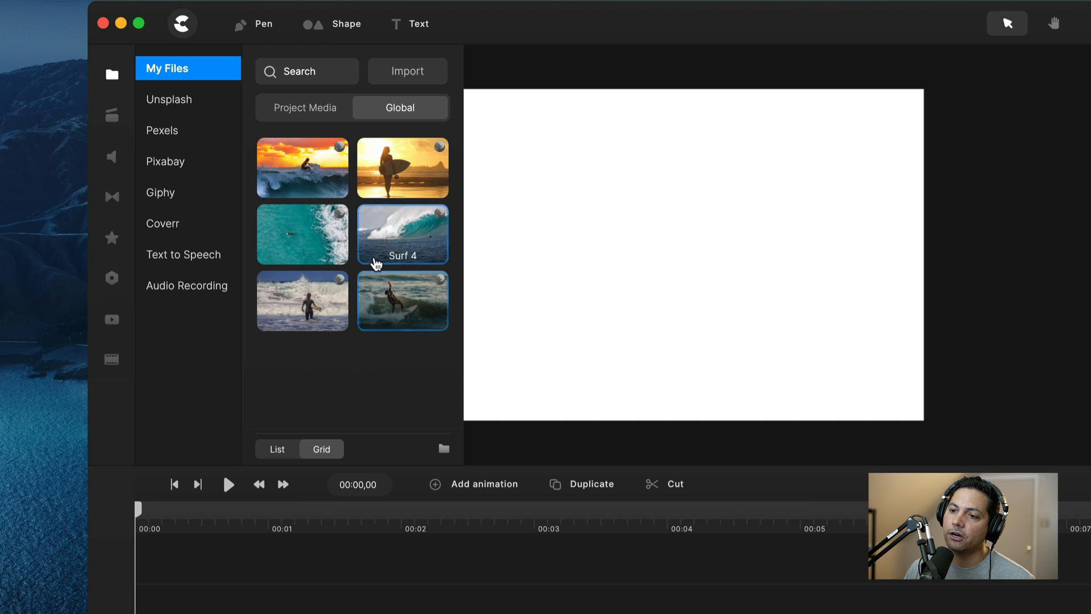
pyautogui.click(376, 262)
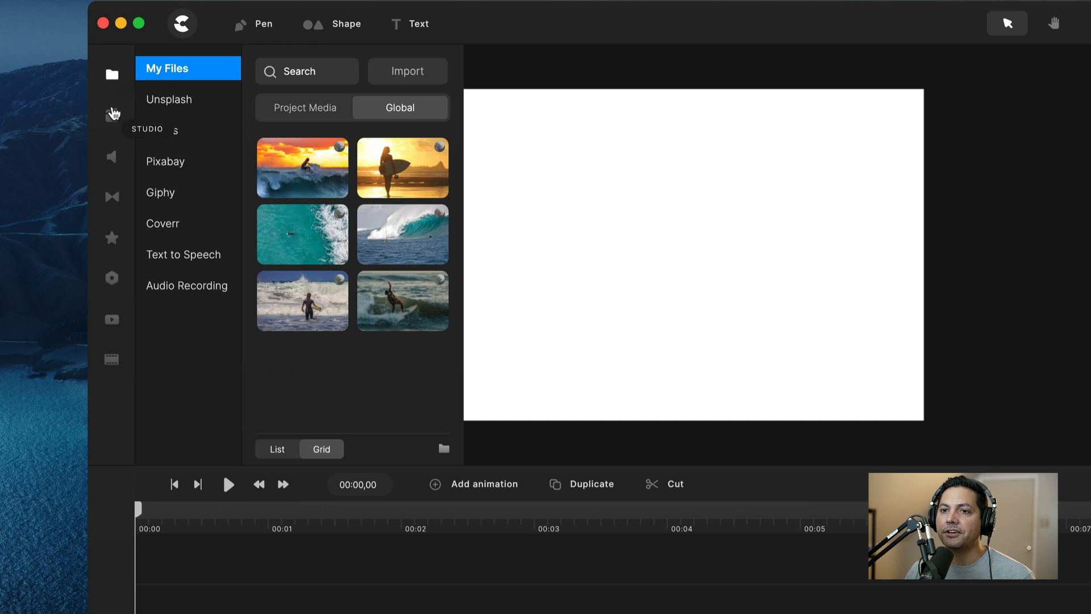
# - Browse the Studio asset library, examining the Backgrounds, Characters, Doodle and Icons categories and the remaining category list
pyautogui.click(116, 124)
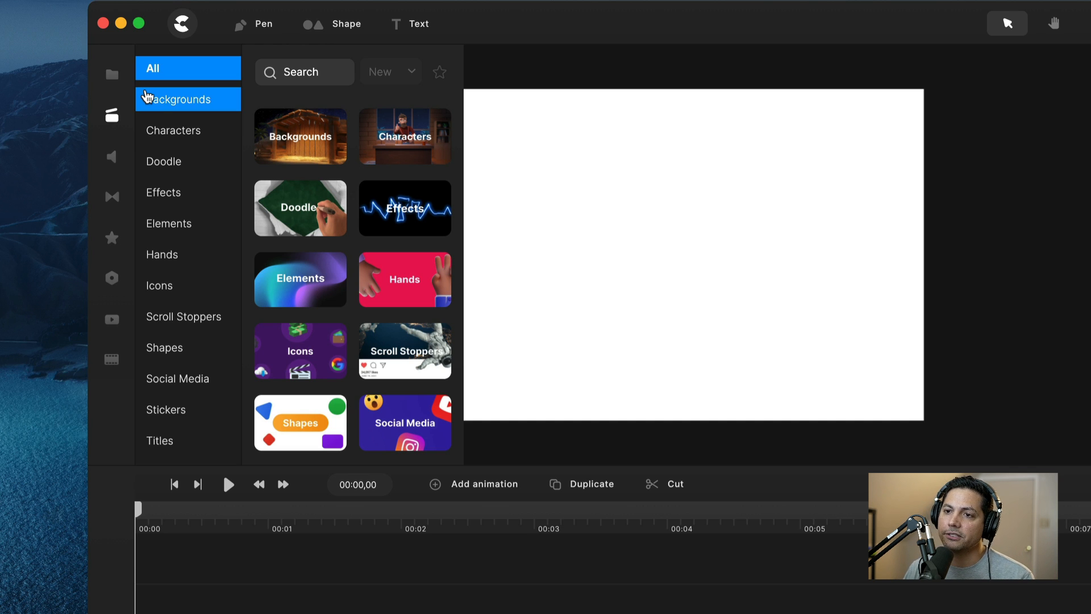
pyautogui.click(162, 98)
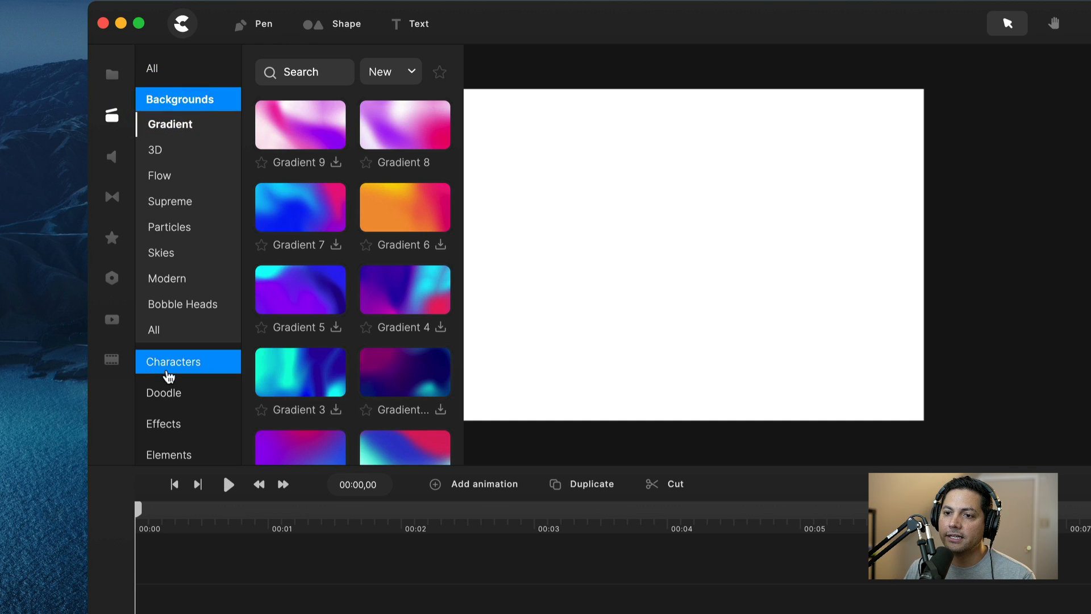
pyautogui.click(168, 376)
pyautogui.scroll(-4, 176, 372)
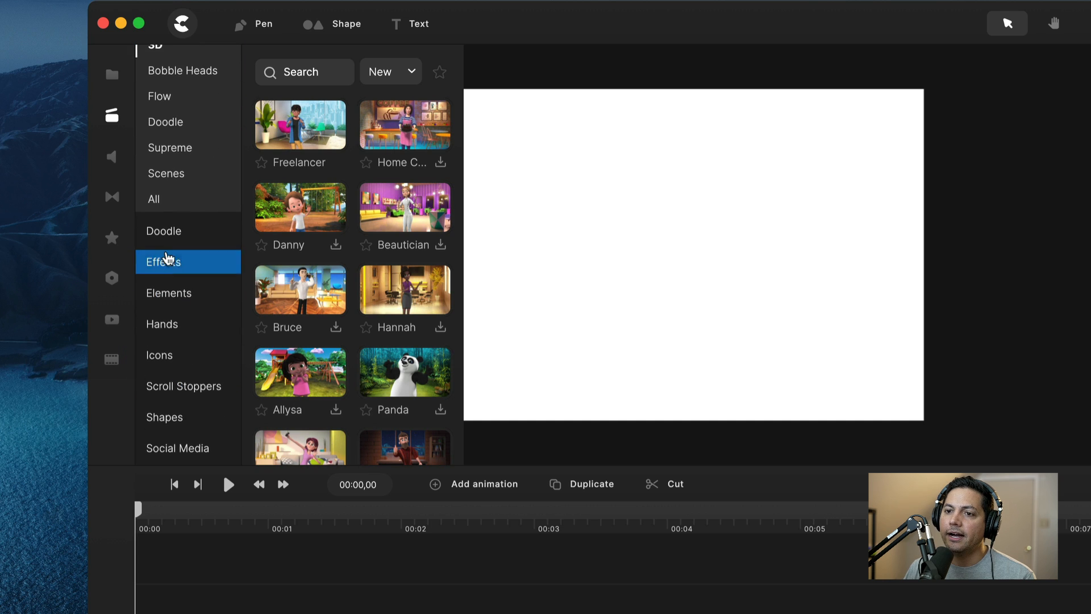
pyautogui.scroll(2, 166, 259)
pyautogui.click(176, 283)
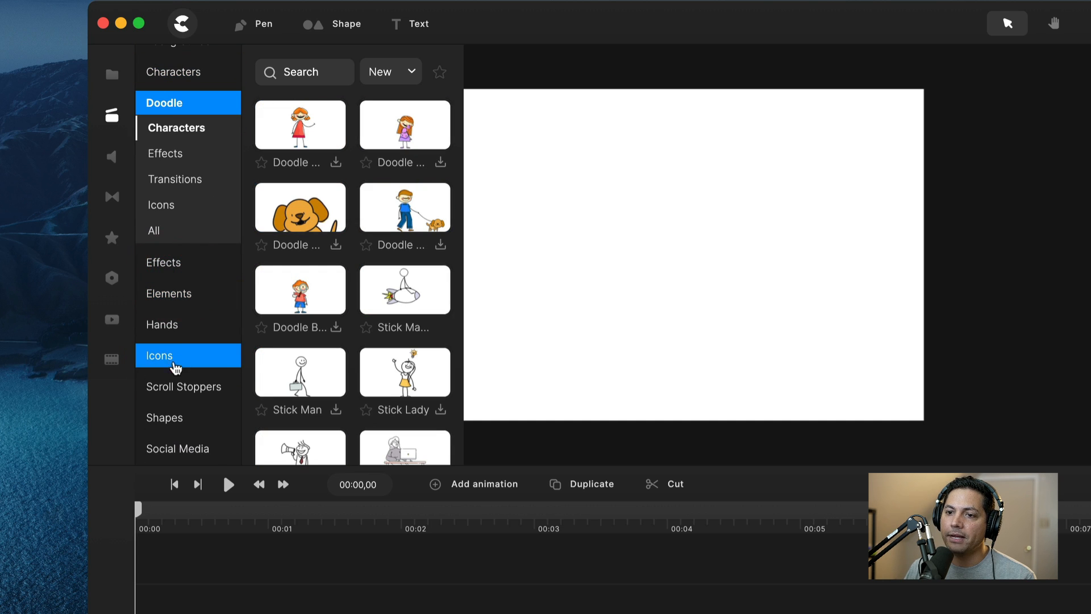
pyautogui.click(204, 355)
pyautogui.scroll(-5, 196, 429)
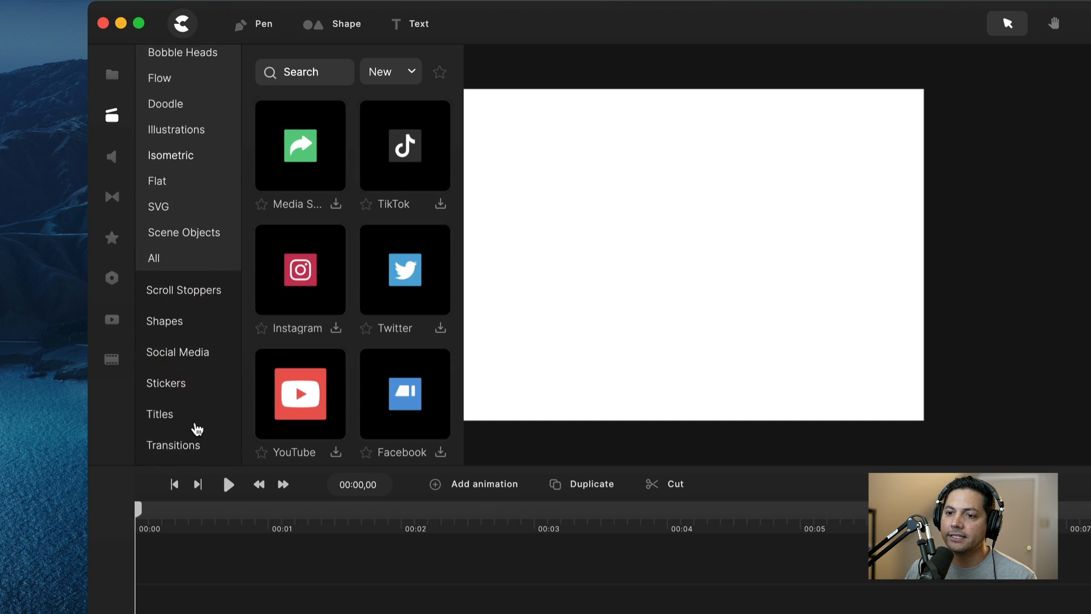
pyautogui.scroll(-1, 195, 423)
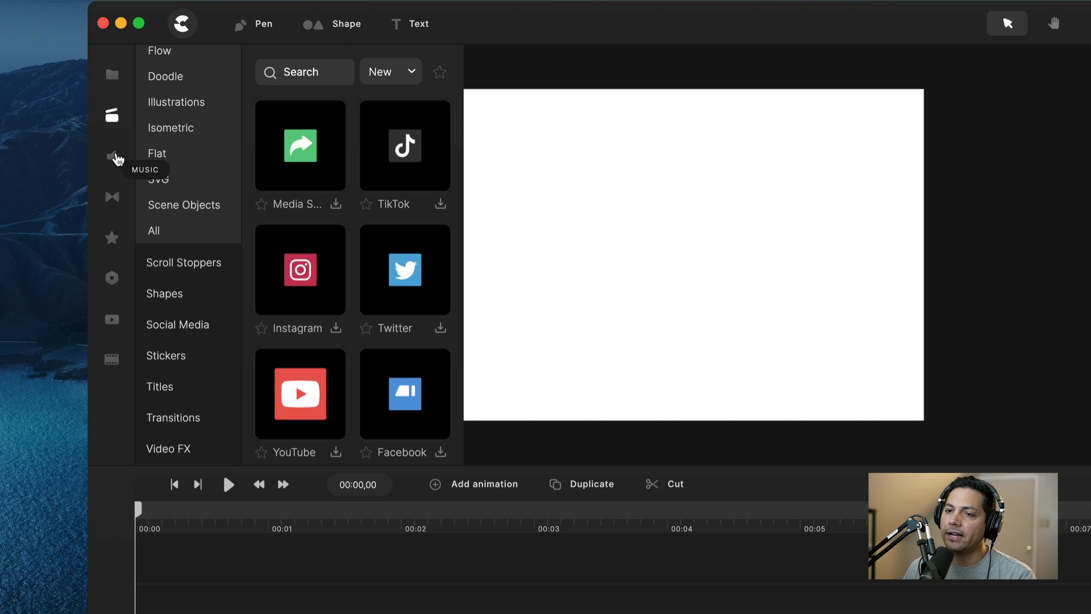
# - Examine the music library's Corporate and Cinematic tracks
pyautogui.click(113, 157)
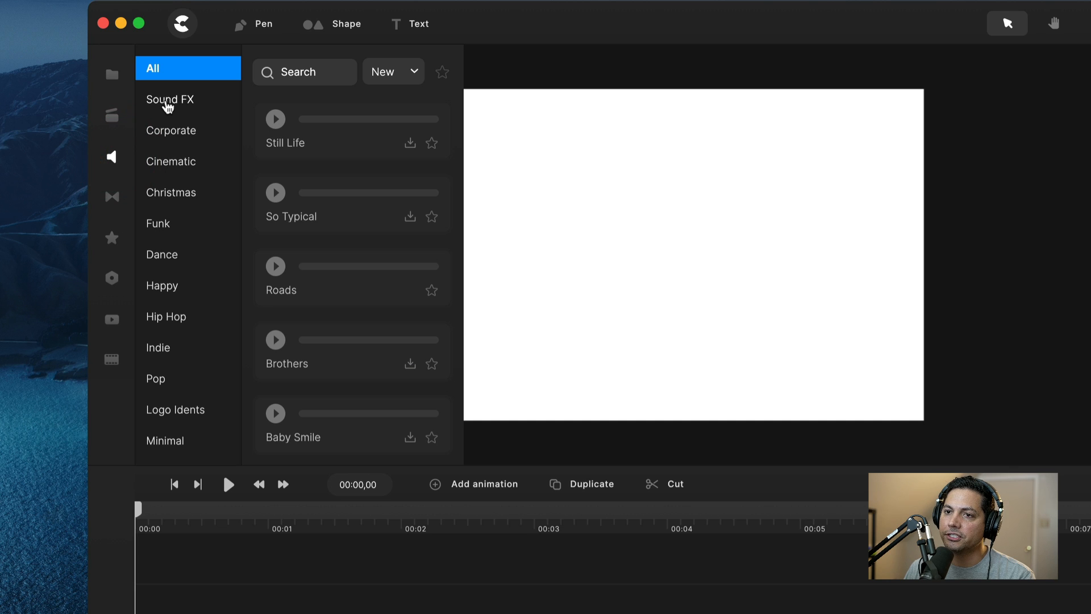
pyautogui.click(168, 132)
pyautogui.click(165, 162)
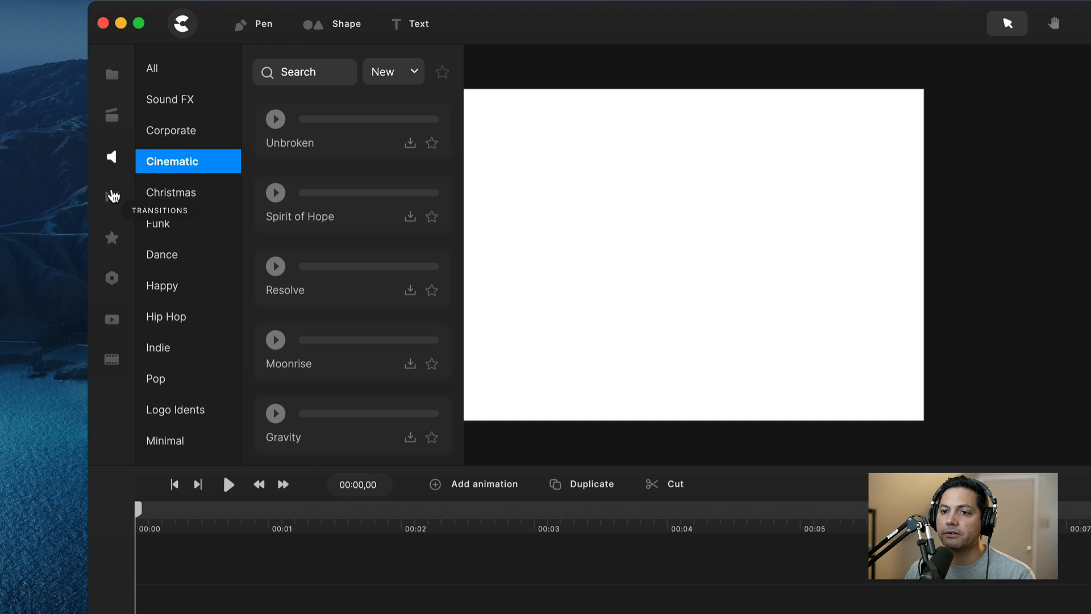
# - Look through the library of reveal transitions
pyautogui.click(111, 196)
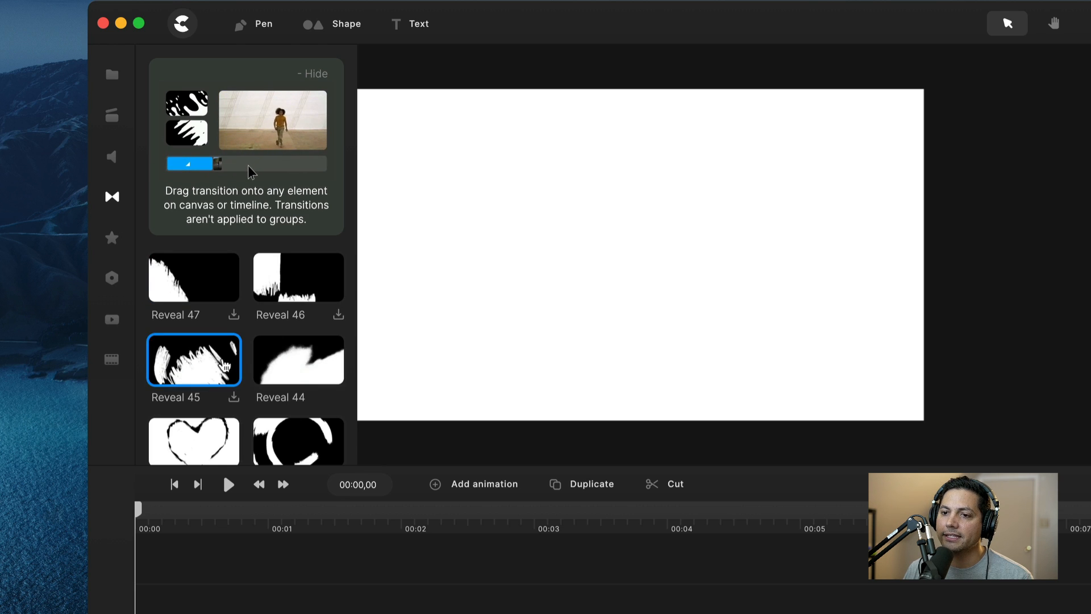
pyautogui.scroll(-2, 223, 366)
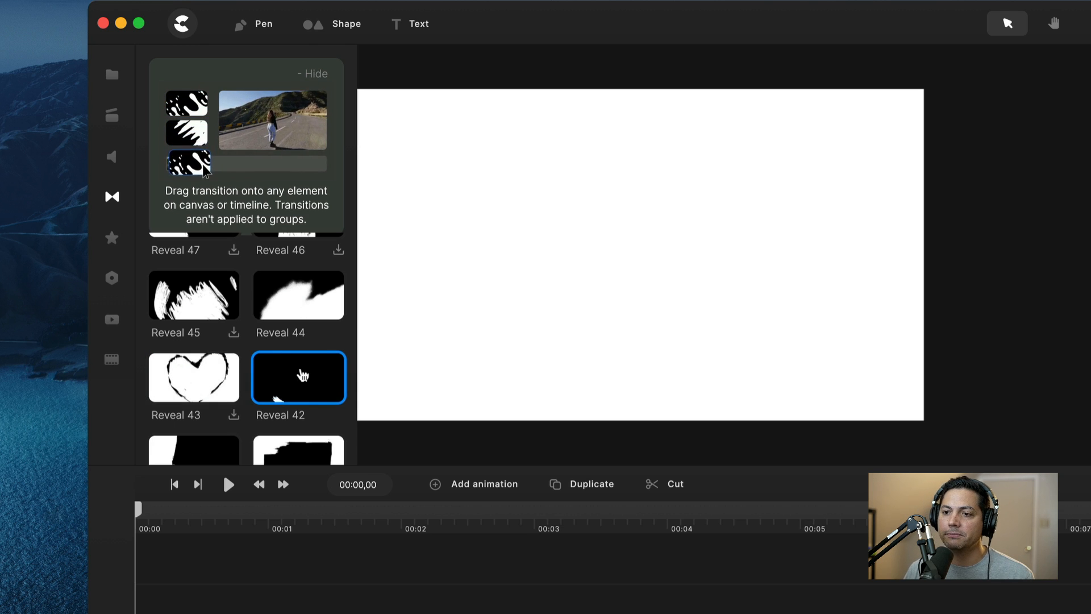
pyautogui.scroll(-3, 302, 372)
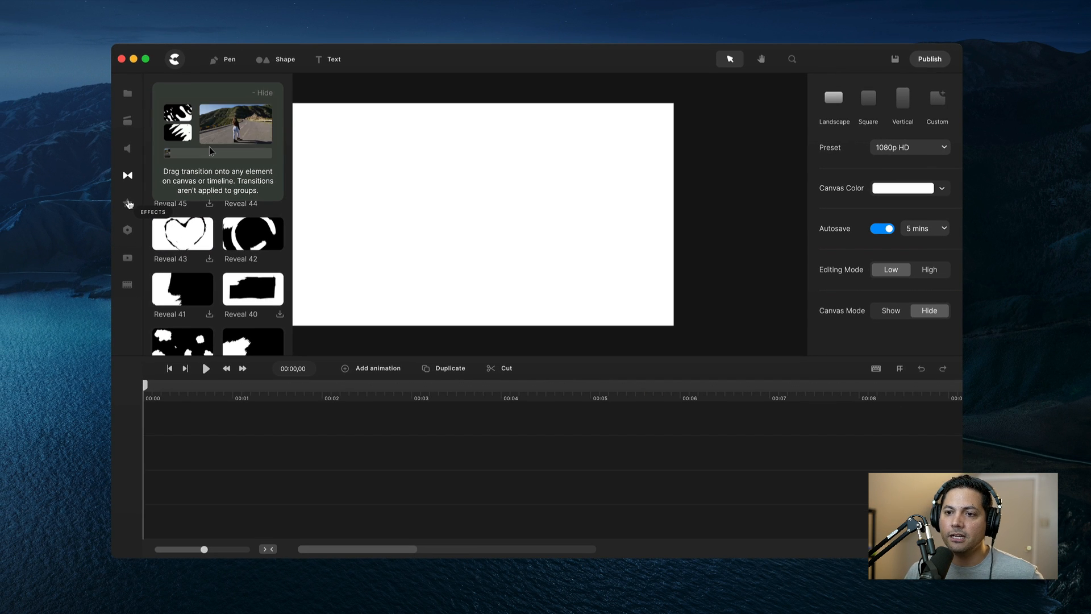
# - Add a default text element to the canvas and apply the Glitch effect to it
pyautogui.click(128, 202)
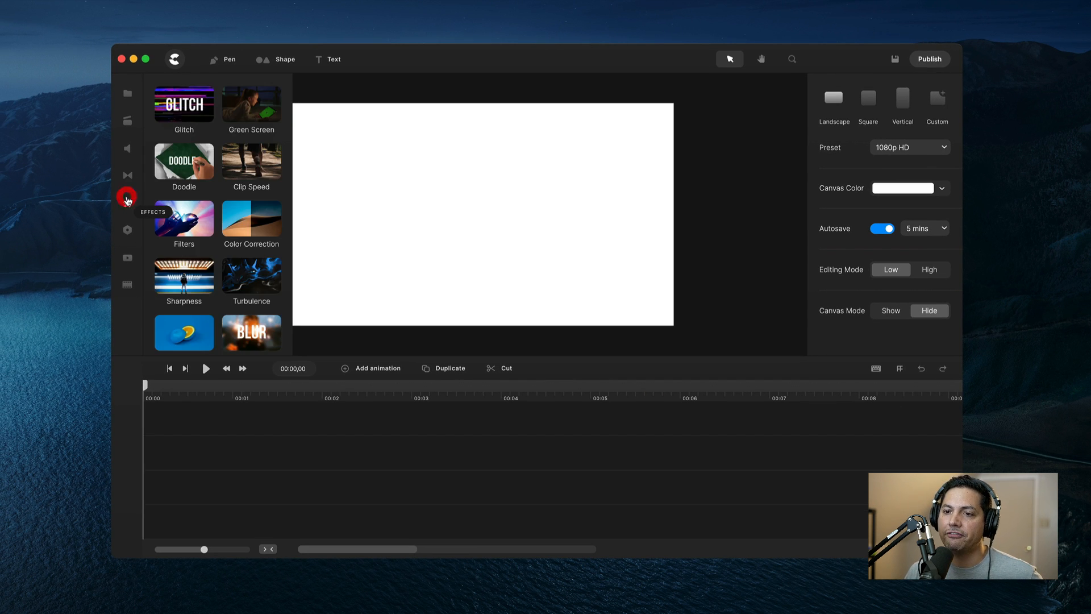
pyautogui.click(338, 61)
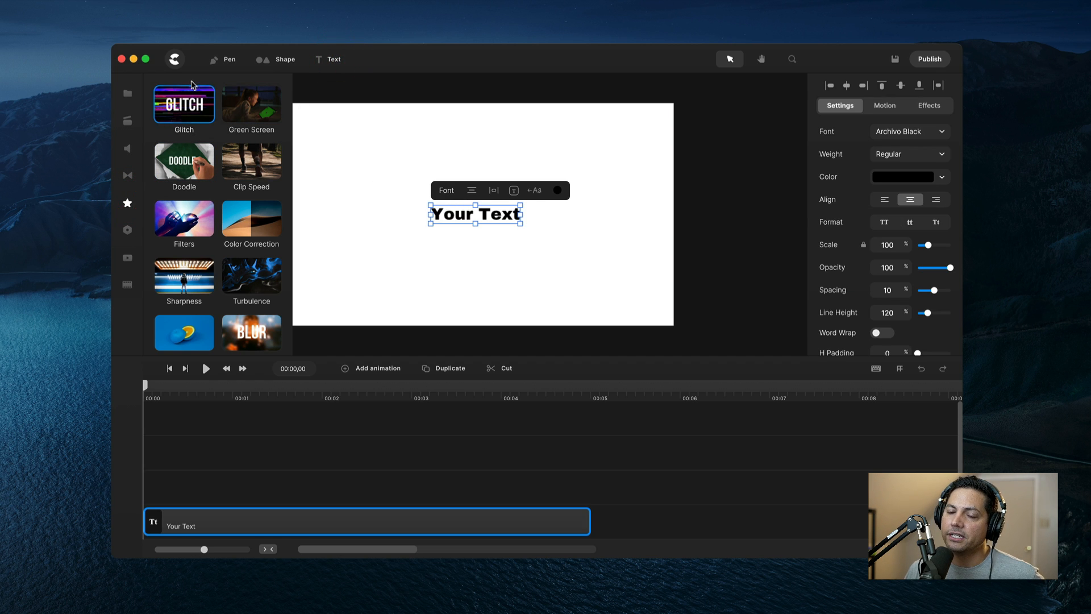
pyautogui.moveTo(174, 105); pyautogui.dragTo(495, 213)
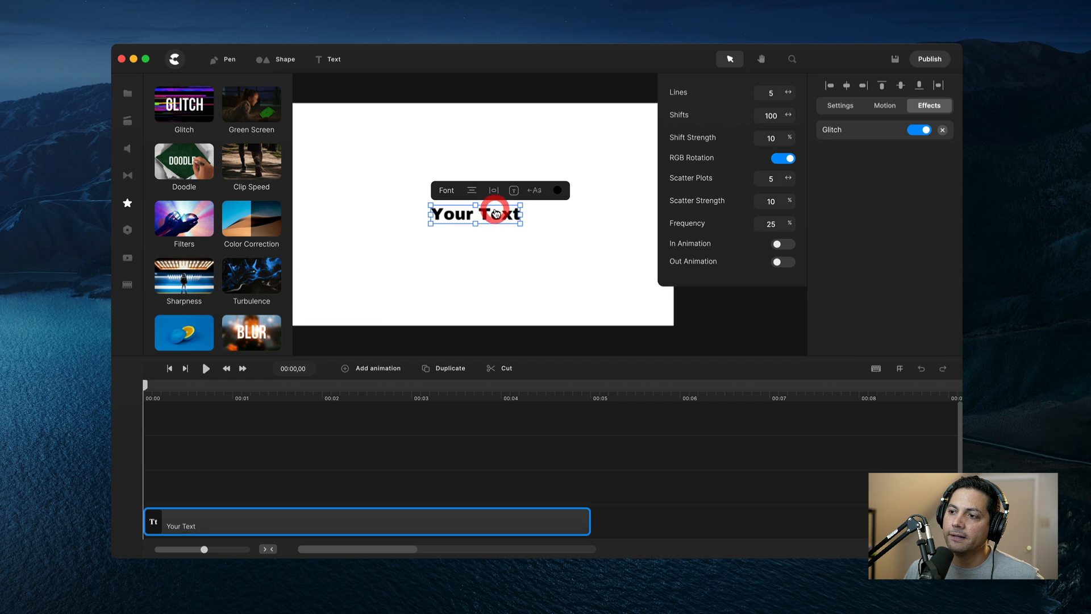
# - Preview the glitched text by playing the timeline, and pause at about three seconds
pyautogui.click(207, 368)
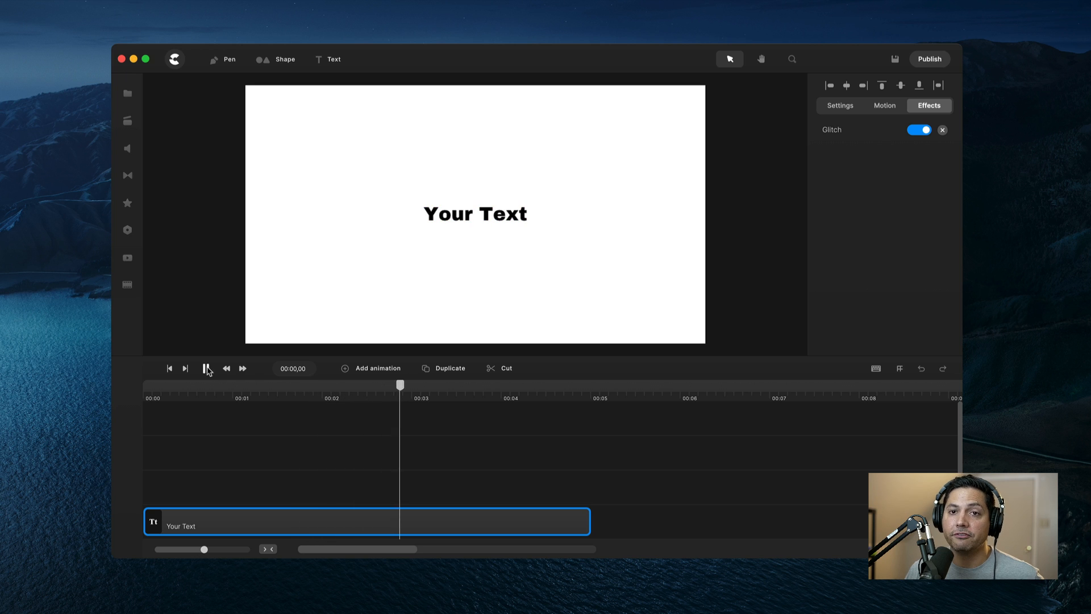
pyautogui.click(207, 368)
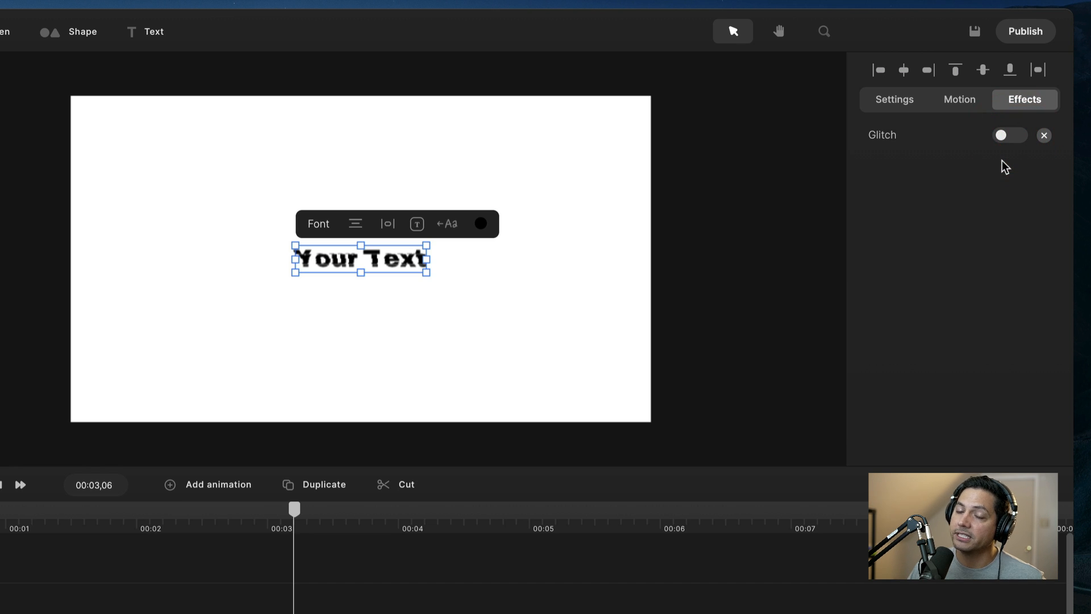
# - Switch the text's Glitch effect back on and set its Shifts value to 110
pyautogui.click(1017, 140)
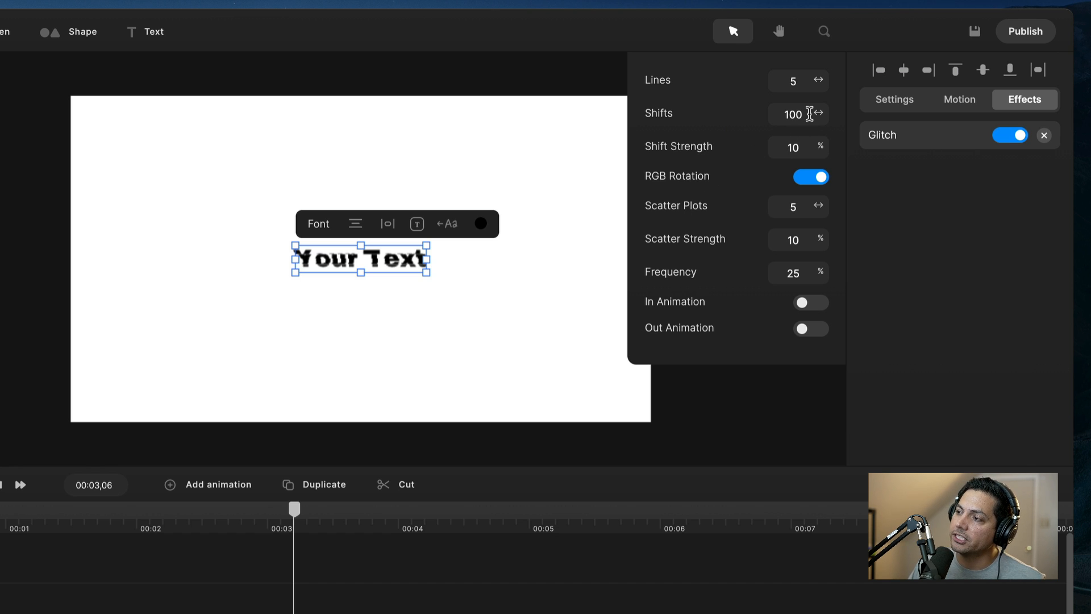
pyautogui.moveTo(821, 112); pyautogui.dragTo(829, 115)
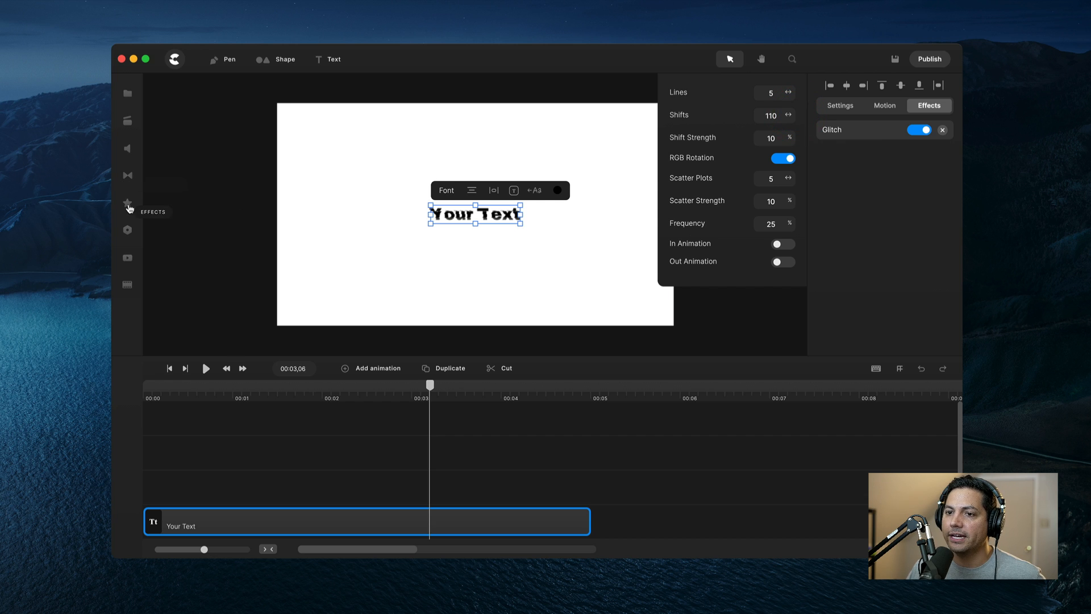
# - Delete the text element and add a Carousel element that starts at the beginning of the timeline
pyautogui.click(128, 205)
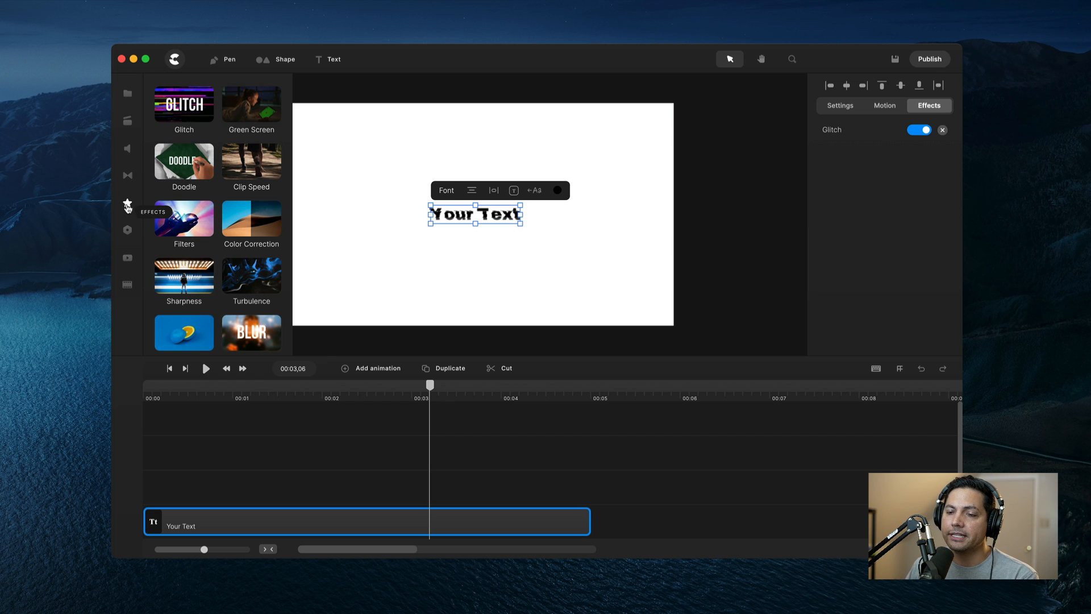
pyautogui.click(128, 229)
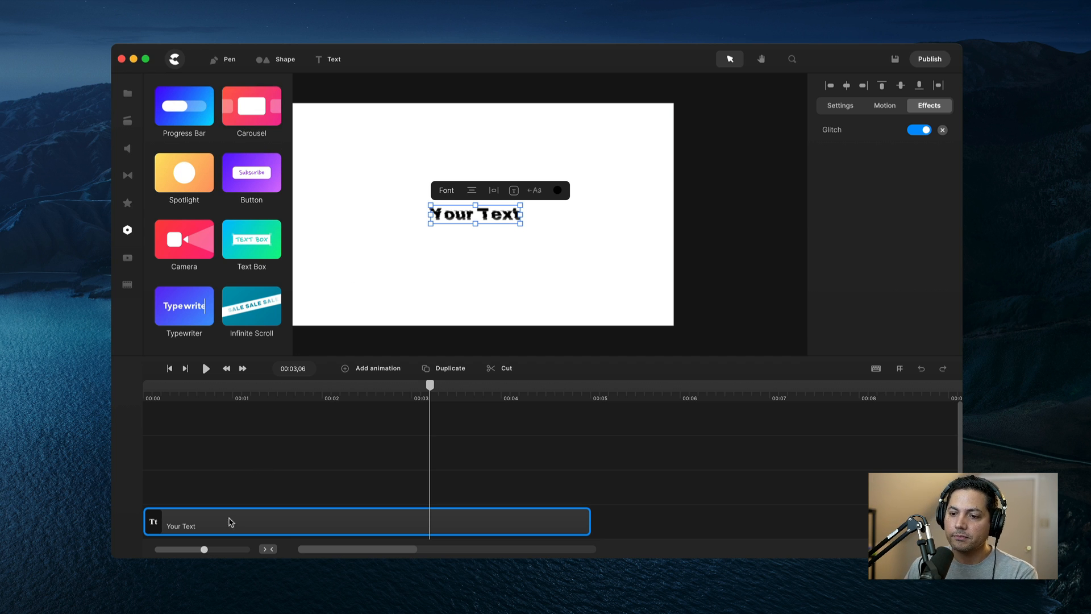
pyautogui.press('Delete')
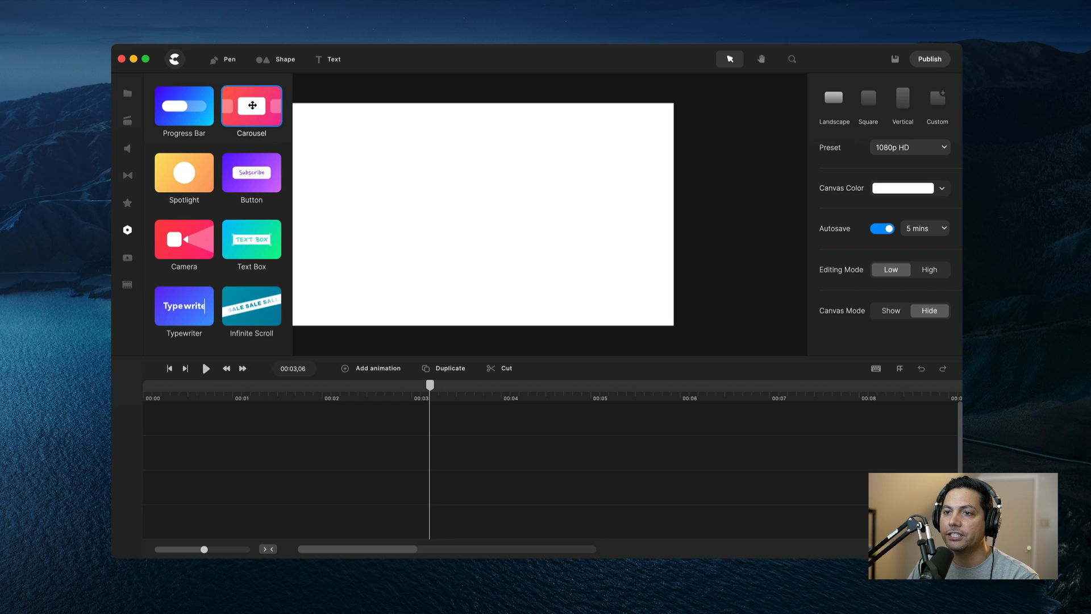
pyautogui.moveTo(252, 105); pyautogui.dragTo(414, 214)
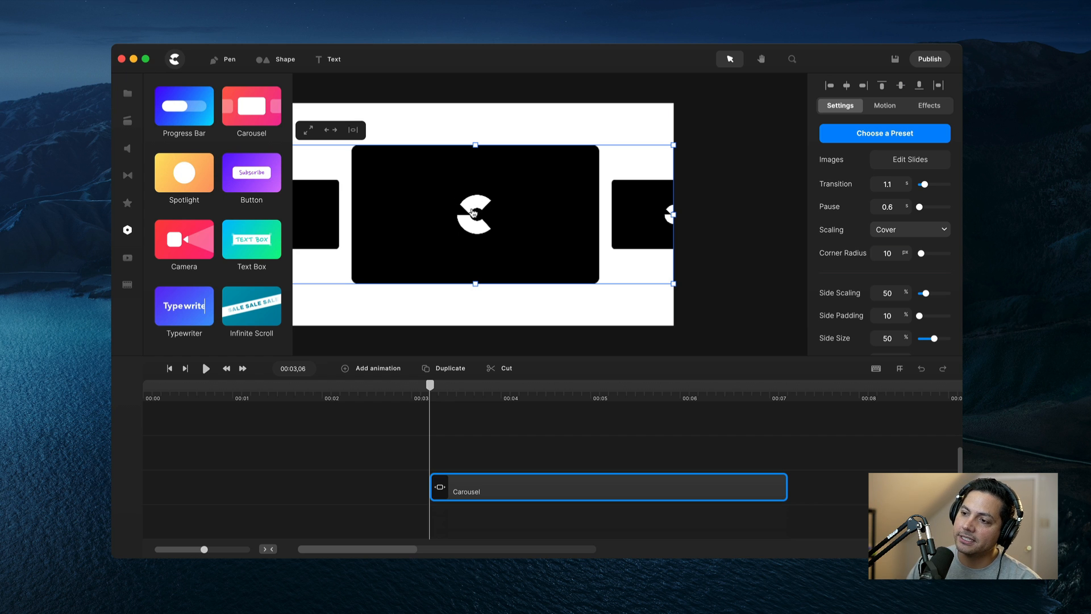
pyautogui.moveTo(518, 504); pyautogui.dragTo(180, 501)
# - Preview the empty carousel from the start of the timeline and pause at just over three seconds
pyautogui.moveTo(178, 397); pyautogui.dragTo(144, 392)
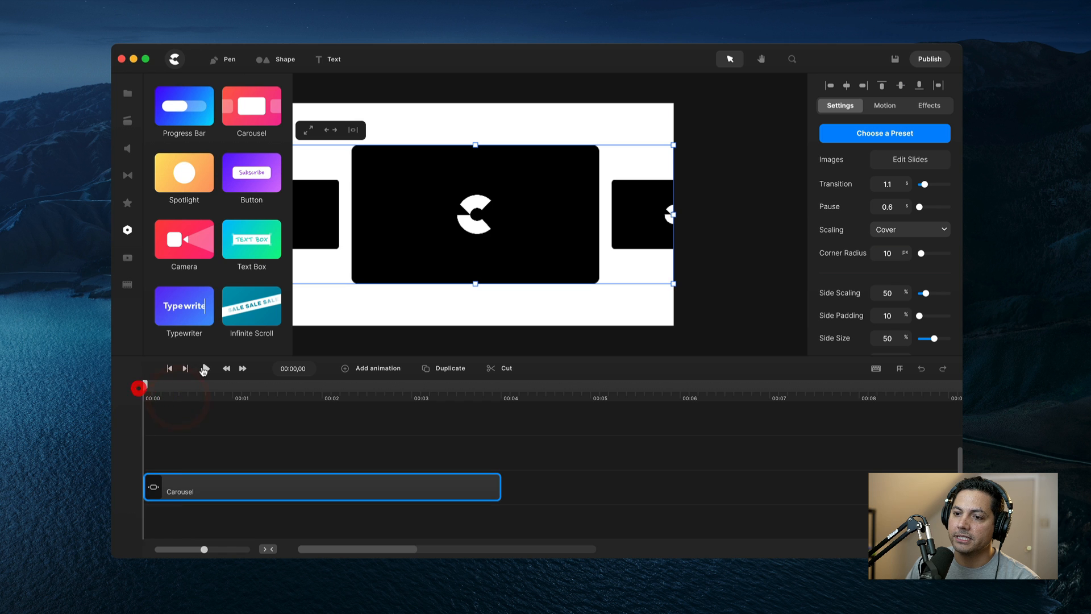
pyautogui.click(206, 368)
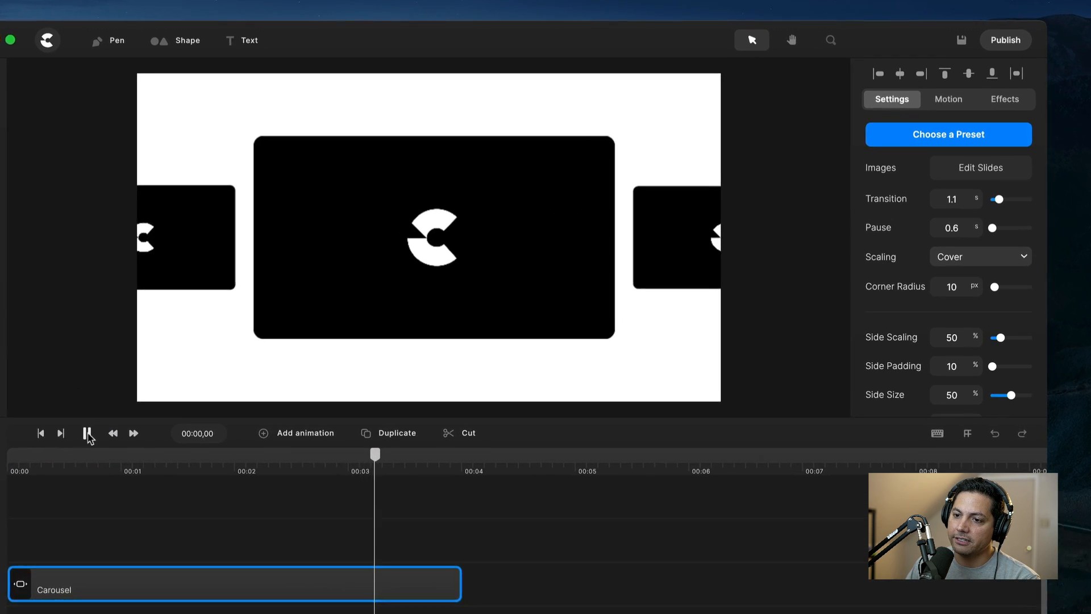
pyautogui.click(206, 369)
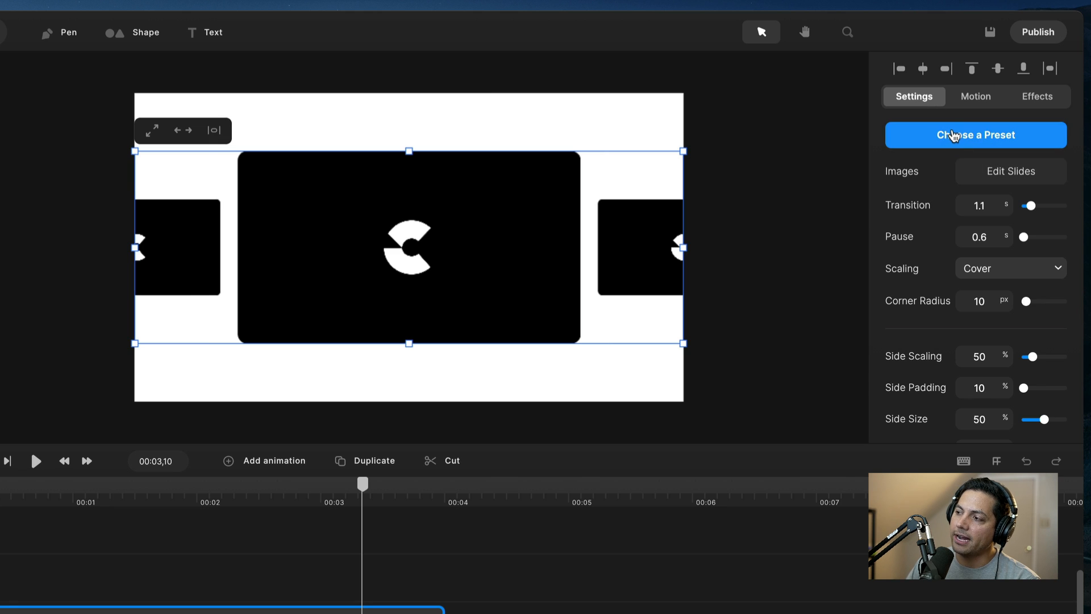
# - Try the three-circle carousel preset, and settle on the purple vertical preset with rounded rectangular slides
pyautogui.click(951, 134)
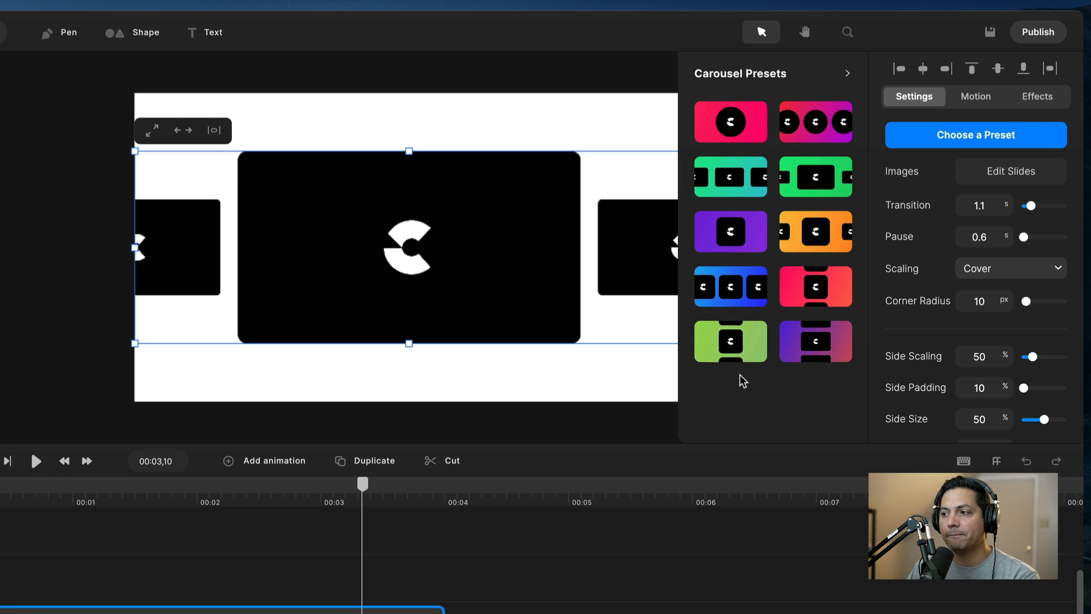
pyautogui.click(816, 343)
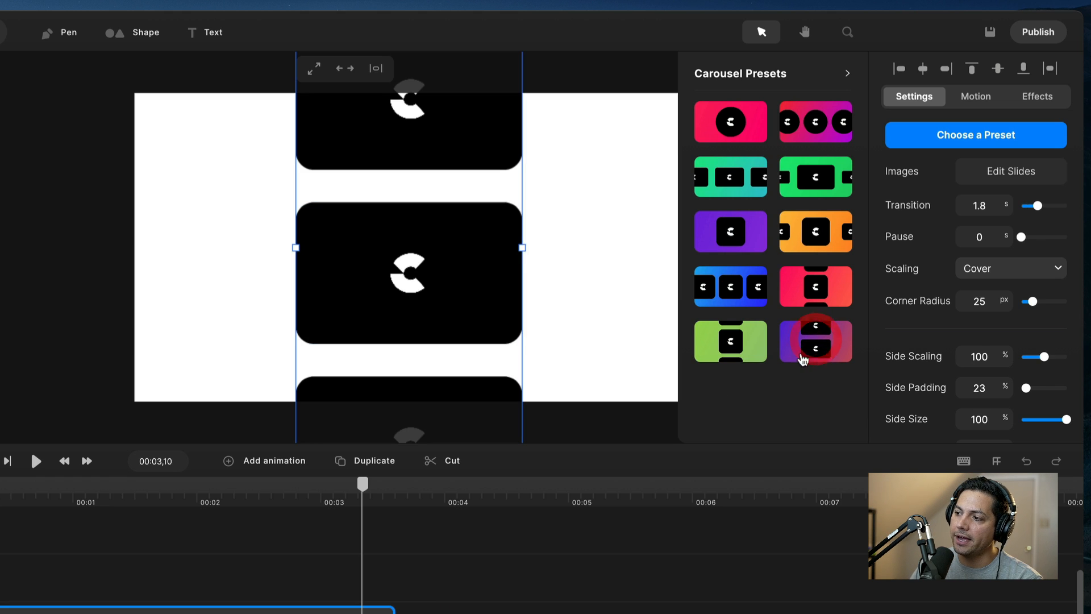
pyautogui.click(817, 136)
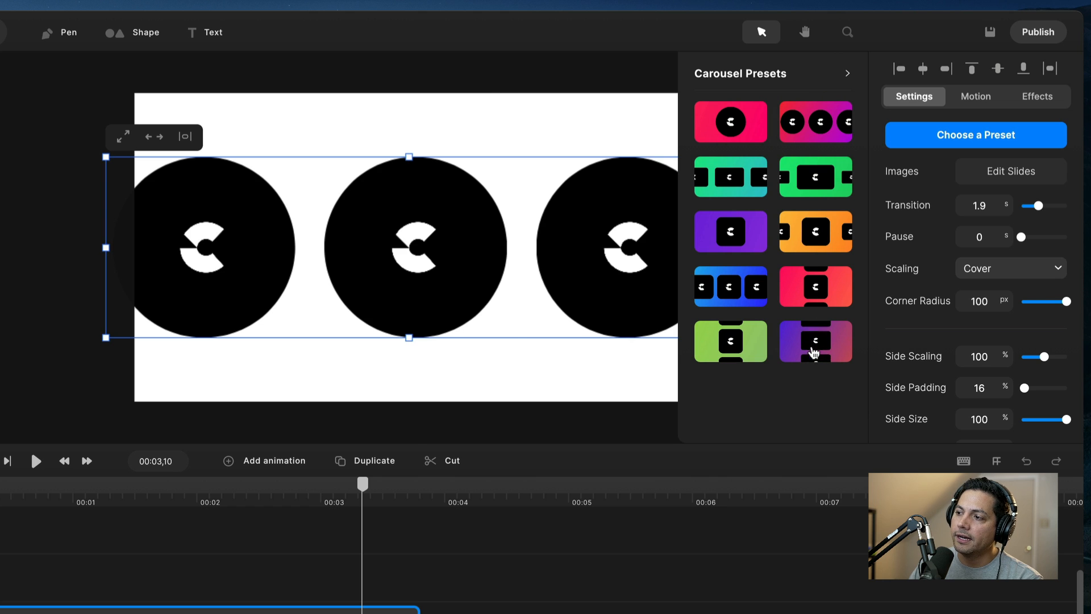
pyautogui.click(812, 345)
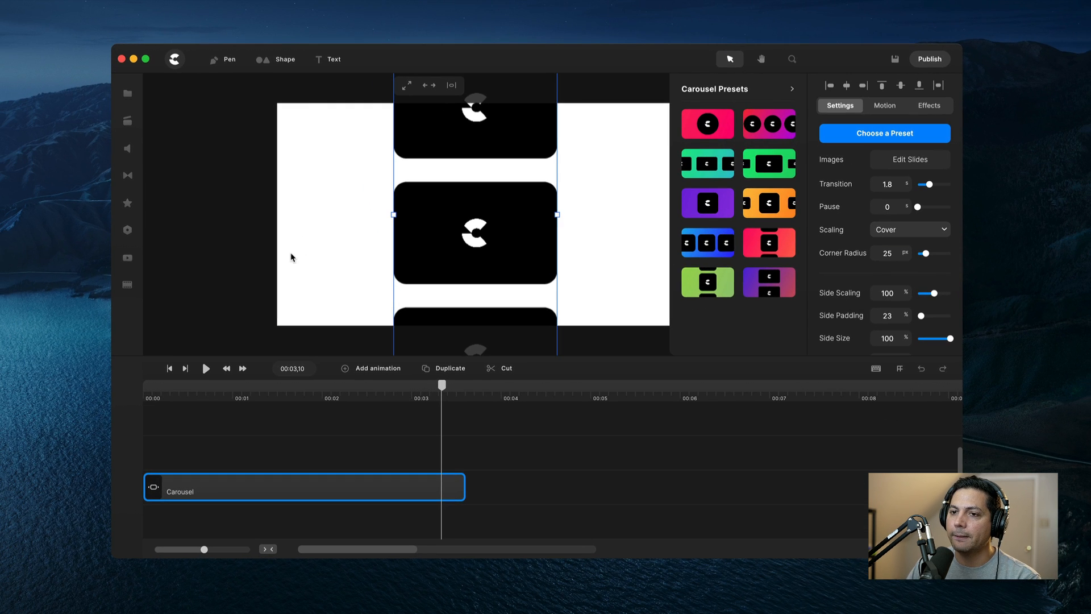
# - Fill the carousel's four slides with Surf 1, Surf 2, Surf 5 and Surf 4 from the global media files
pyautogui.click(126, 94)
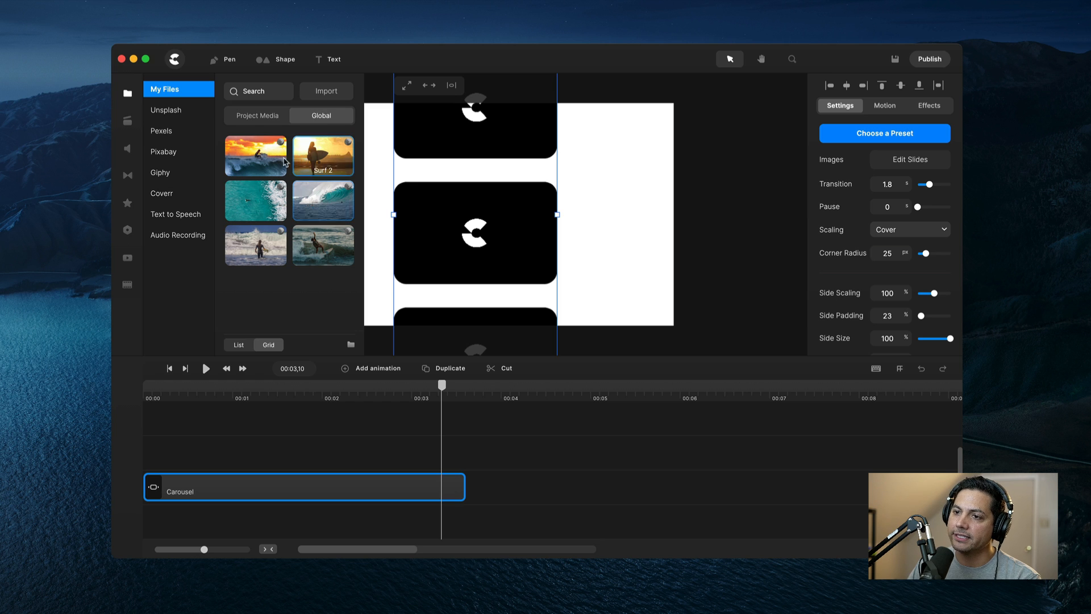
pyautogui.moveTo(267, 160); pyautogui.dragTo(438, 127)
pyautogui.moveTo(322, 156); pyautogui.dragTo(486, 224)
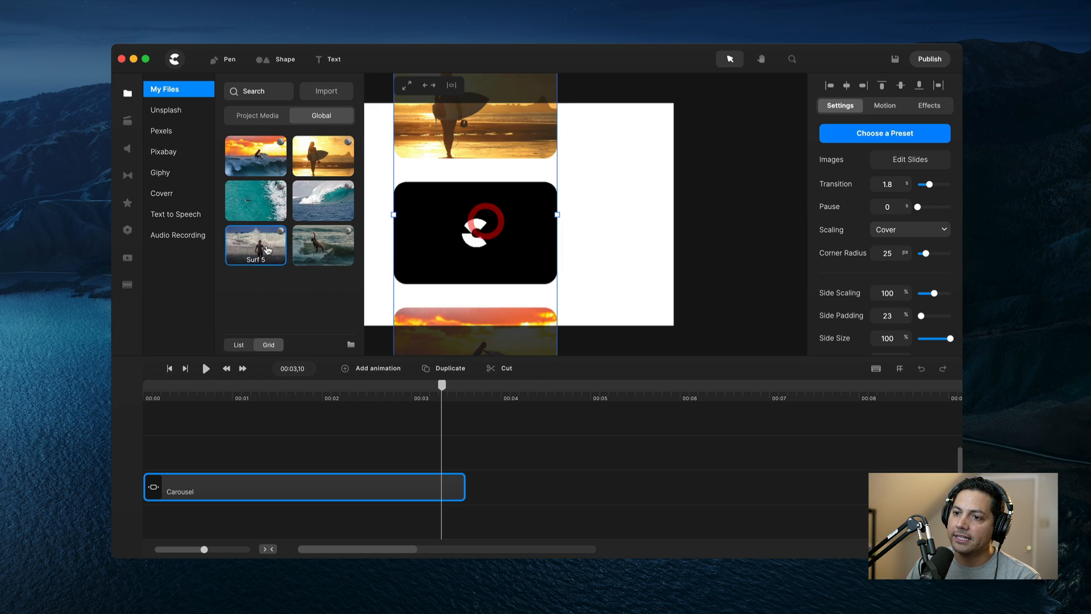
pyautogui.moveTo(267, 247); pyautogui.dragTo(480, 196)
pyautogui.moveTo(323, 224); pyautogui.dragTo(481, 219)
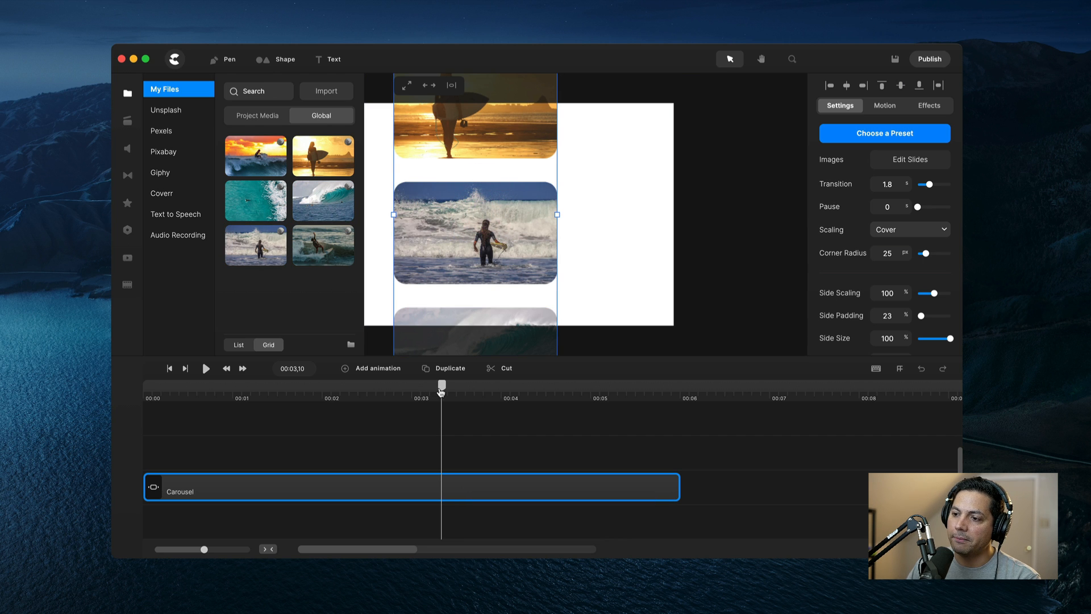
# - Play the surf carousel from the start, pause at nearly four seconds, and show its list of slides
pyautogui.click(169, 368)
pyautogui.click(206, 368)
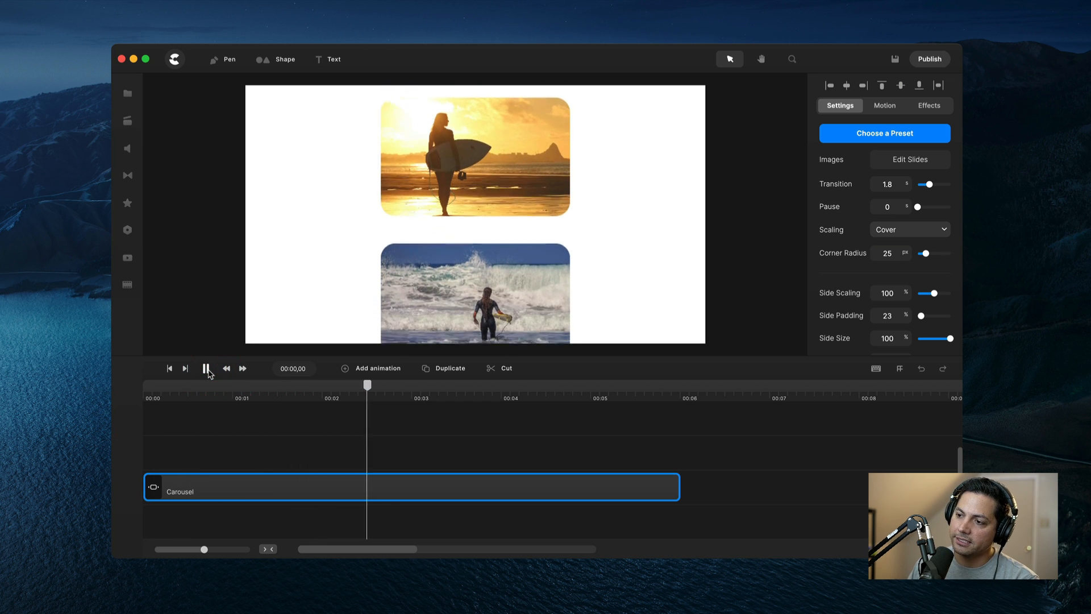
pyautogui.click(206, 368)
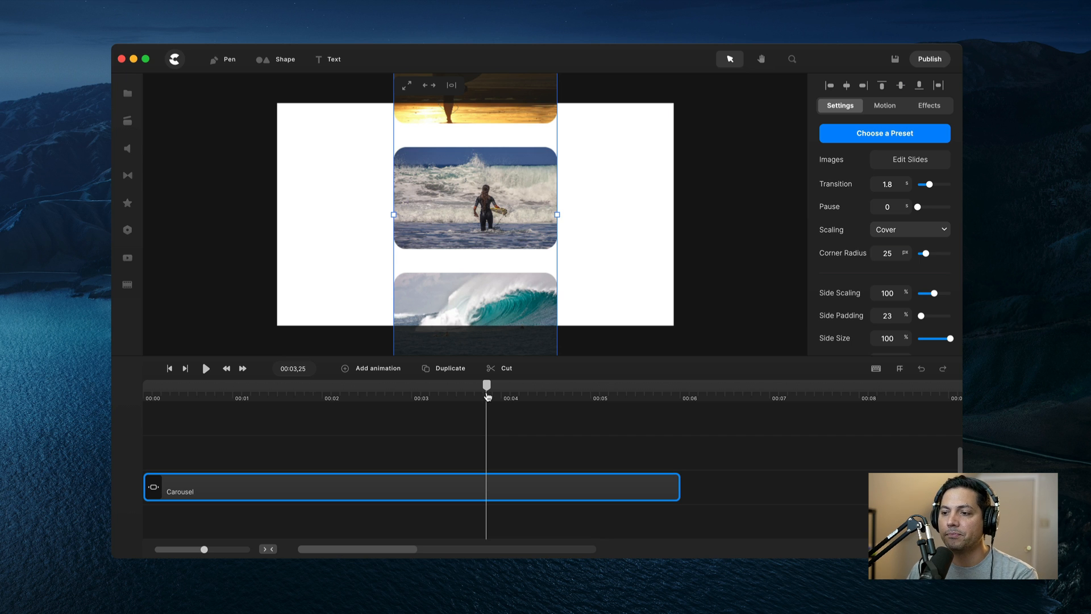
pyautogui.click(894, 160)
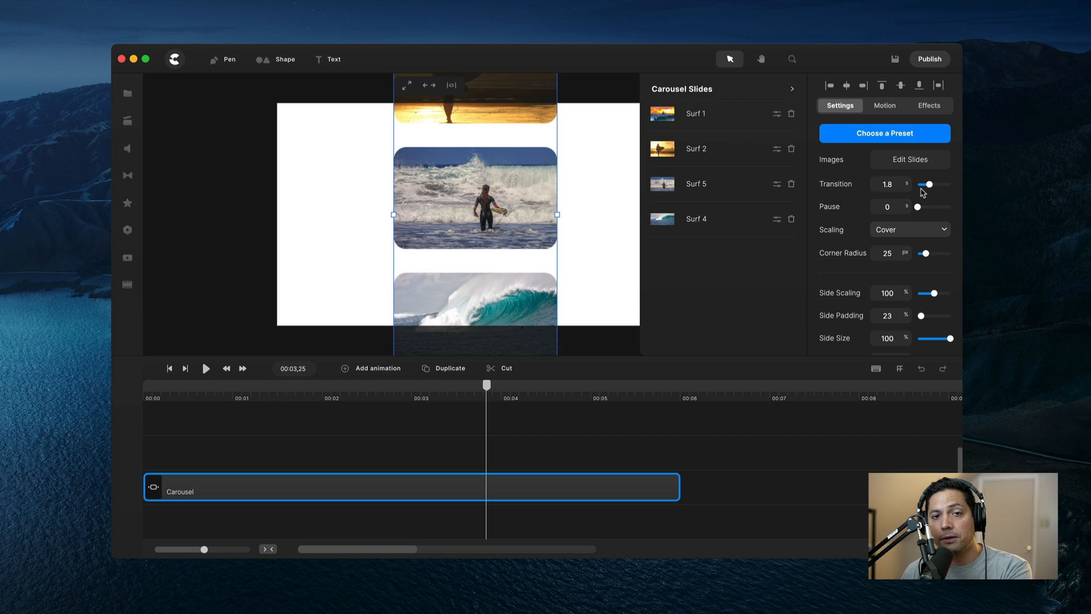
# - Look through the smart elements, the My Scenes library and the Bobble Heads video templates
pyautogui.click(127, 230)
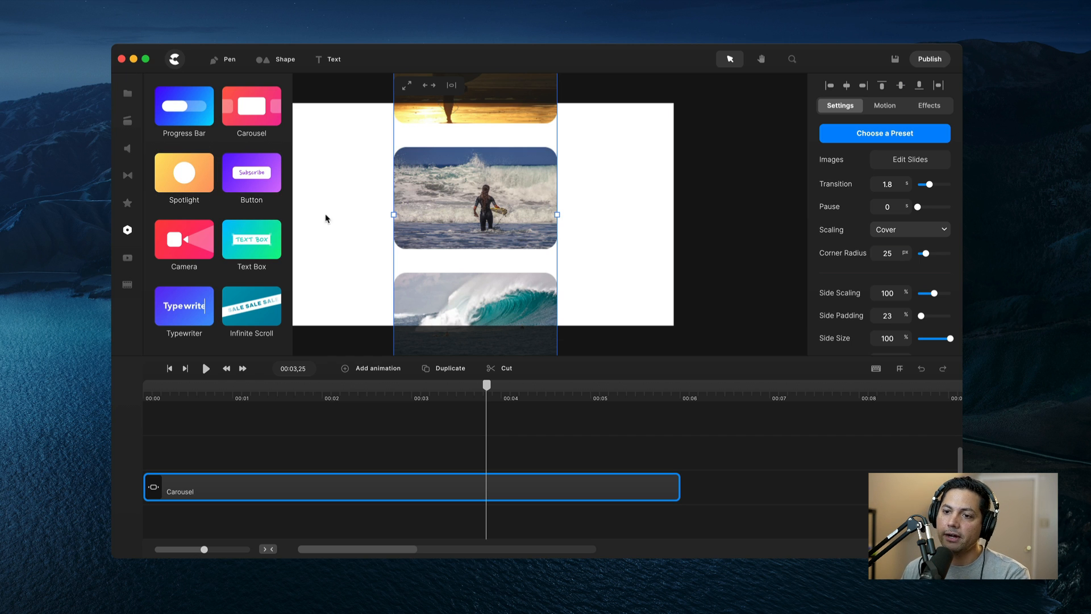
pyautogui.click(128, 260)
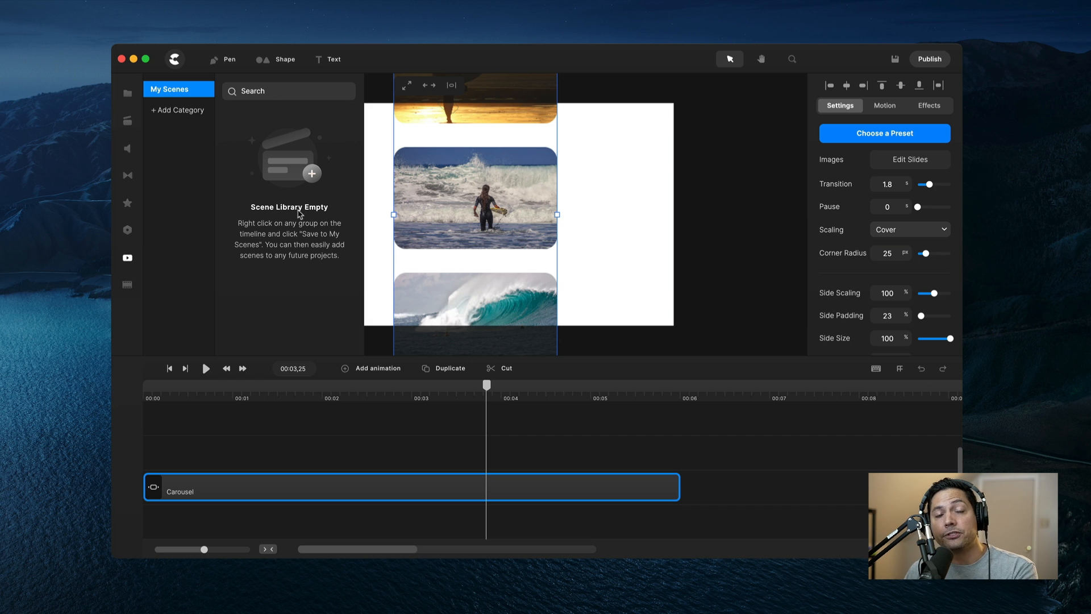
pyautogui.click(128, 288)
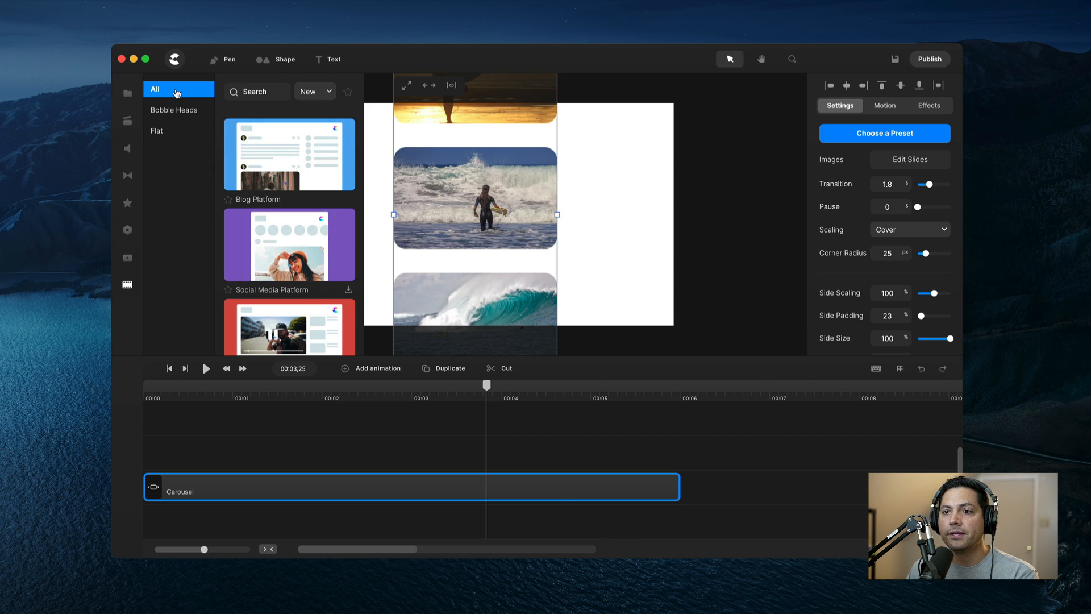
pyautogui.click(172, 109)
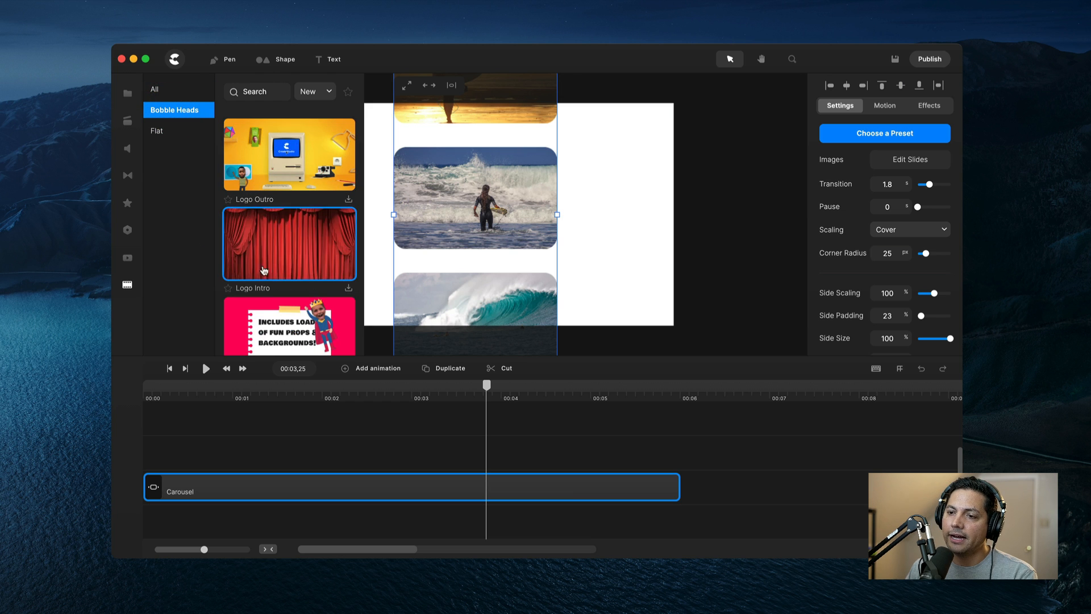
pyautogui.scroll(-5, 264, 270)
pyautogui.scroll(2, 227, 251)
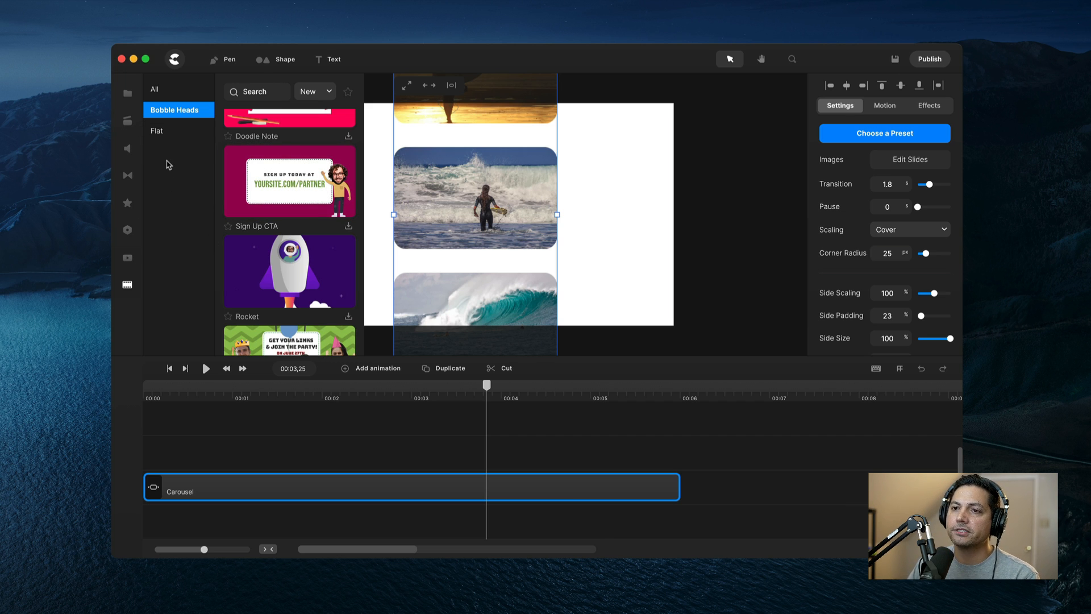
# - View the project options such as New Project, Save as and Support, and close the template library
pyautogui.click(175, 57)
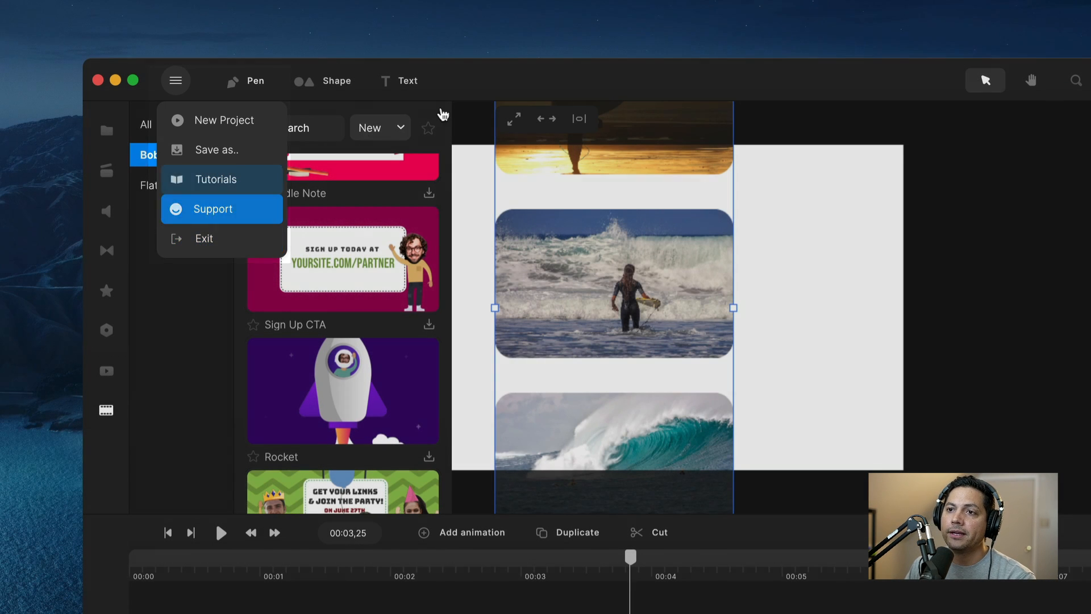
pyautogui.click(555, 80)
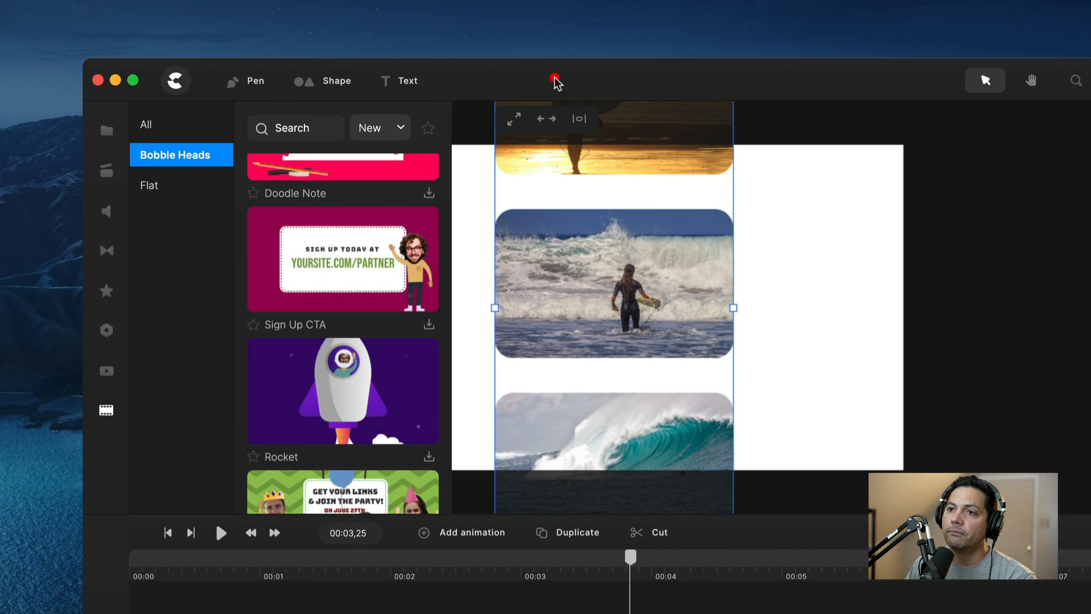
pyautogui.click(106, 410)
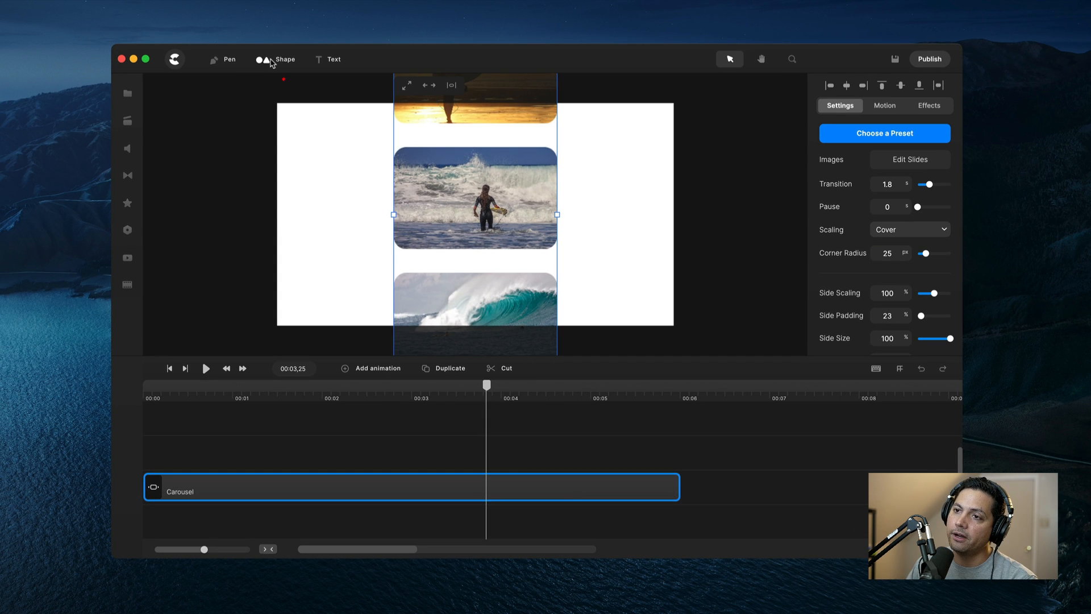
# - Browse the library of ready-made shapes and close it without adding one
pyautogui.click(271, 61)
pyautogui.scroll(-5, 348, 175)
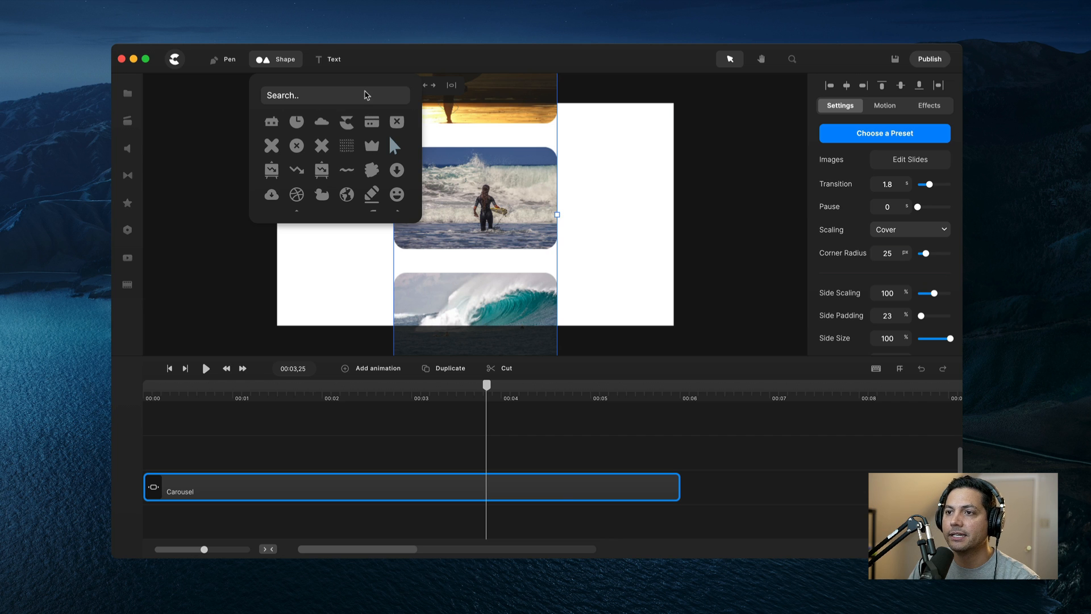
pyautogui.click(370, 63)
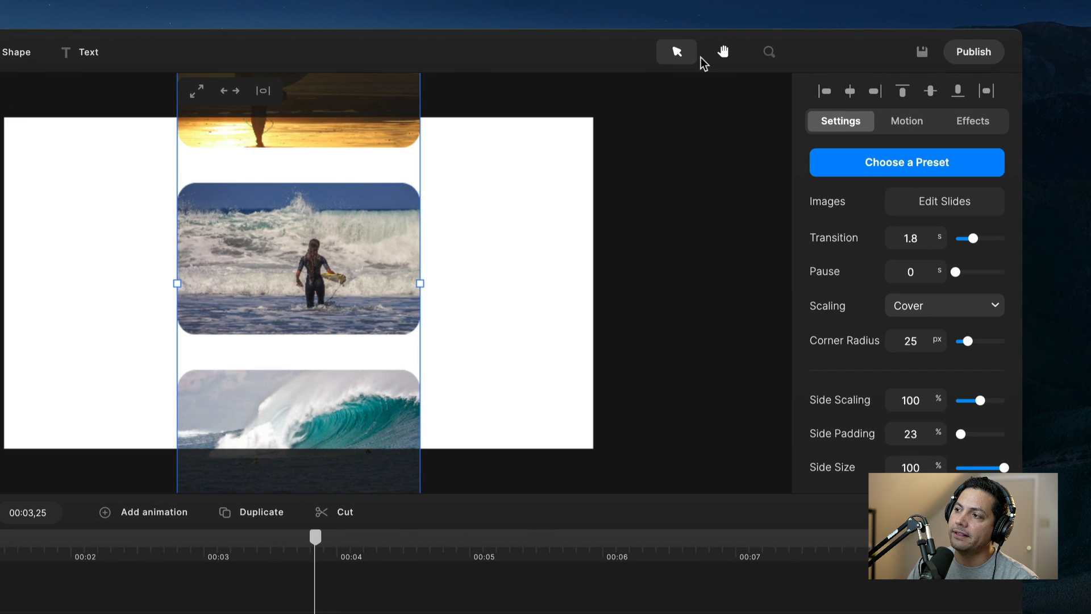
# - Pan the canvas slightly sideways with the Hand tool, and return to the selection tool
pyautogui.click(721, 56)
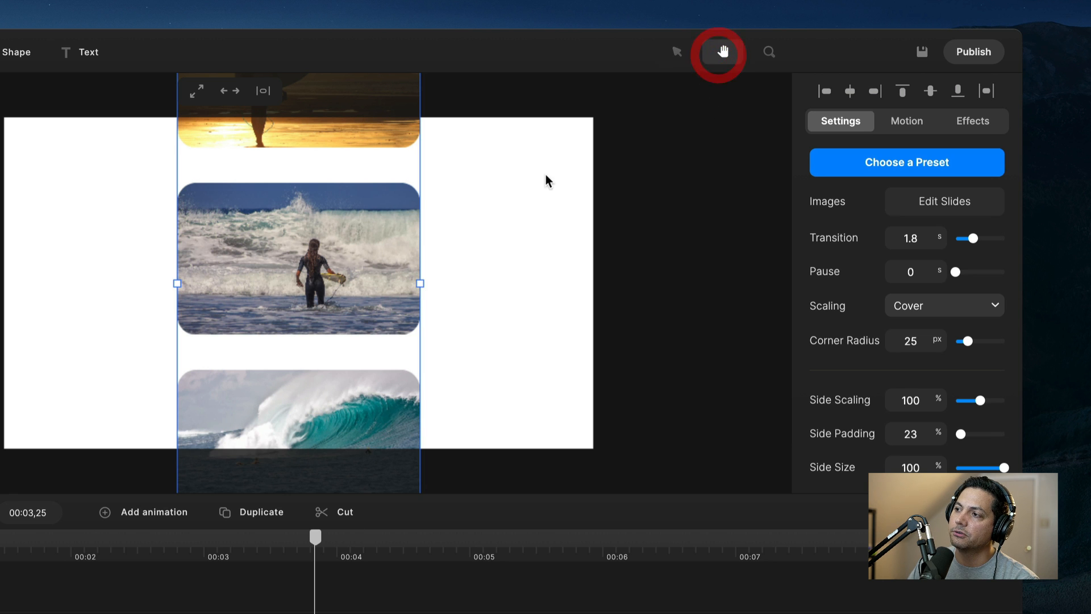
pyautogui.moveTo(545, 178); pyautogui.dragTo(584, 176)
pyautogui.click(680, 50)
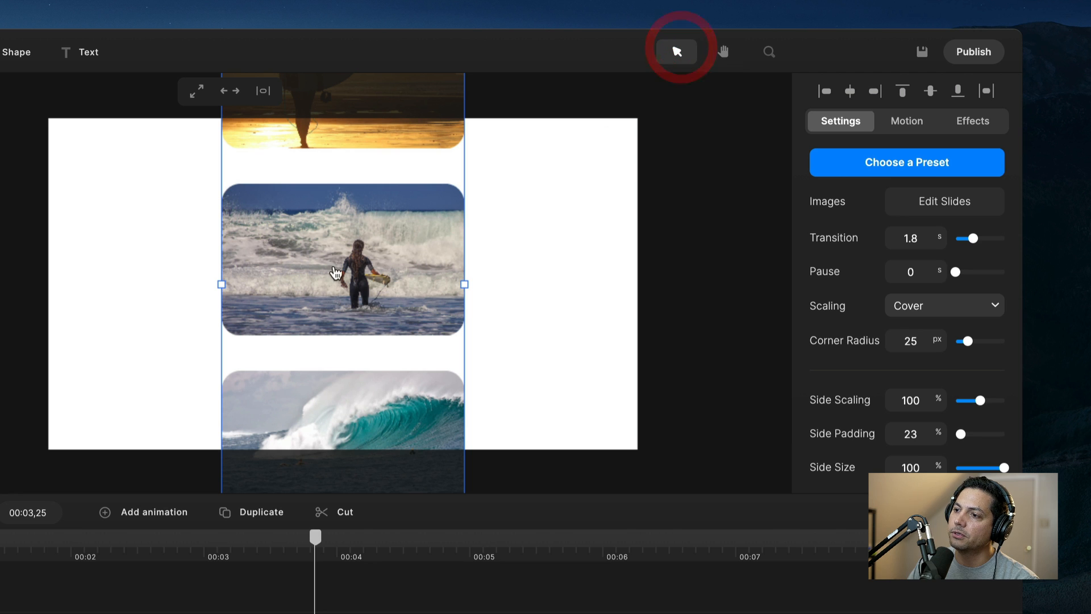
pyautogui.click(294, 254)
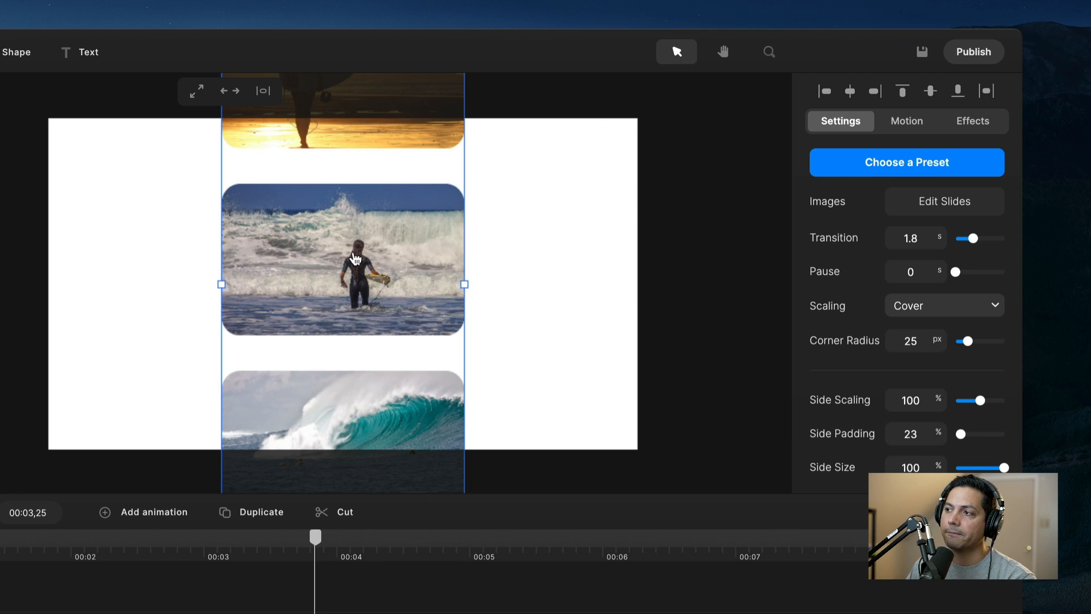
# - Try canvas zoom levels of 17, 100 and 50 percent, and fit the canvas to the workspace
pyautogui.click(769, 53)
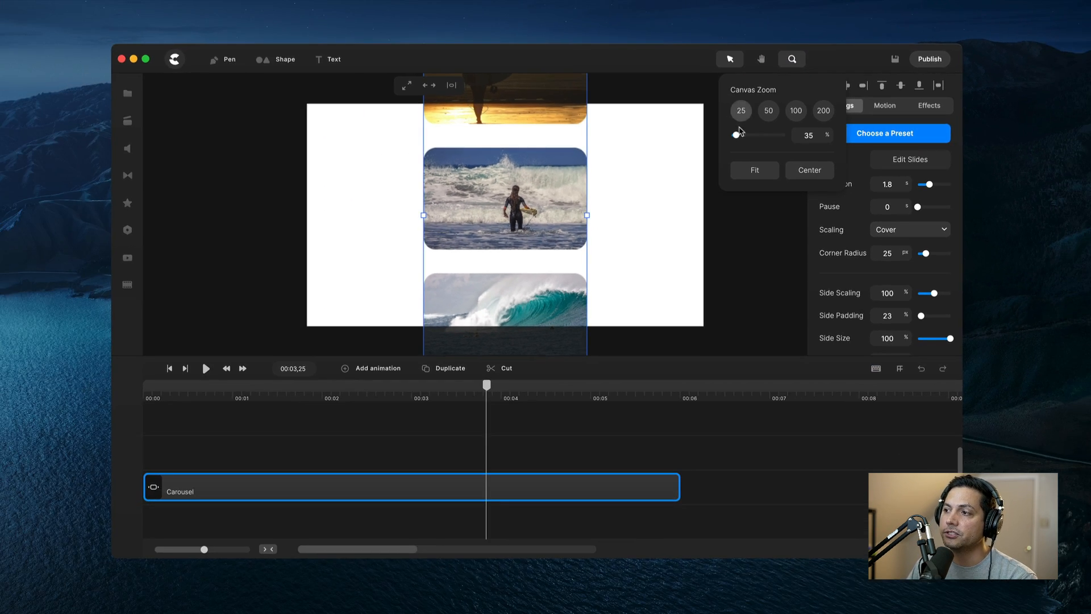
pyautogui.moveTo(736, 136)
pyautogui.mouseDown()
pyautogui.moveTo(746, 136)
pyautogui.moveTo(732, 136)
pyautogui.mouseUp()
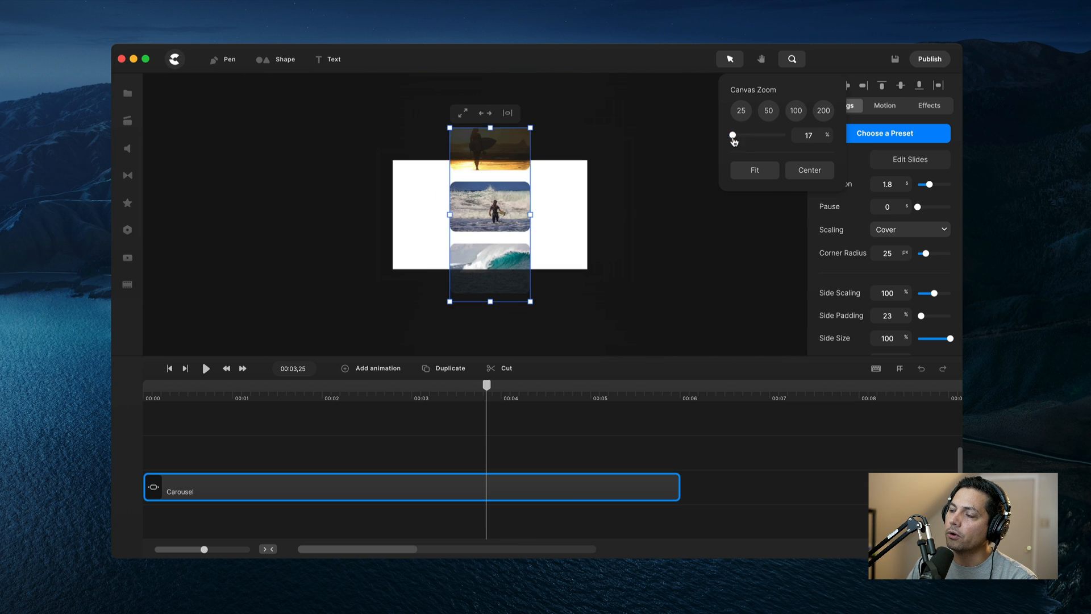
pyautogui.click(796, 110)
pyautogui.click(771, 114)
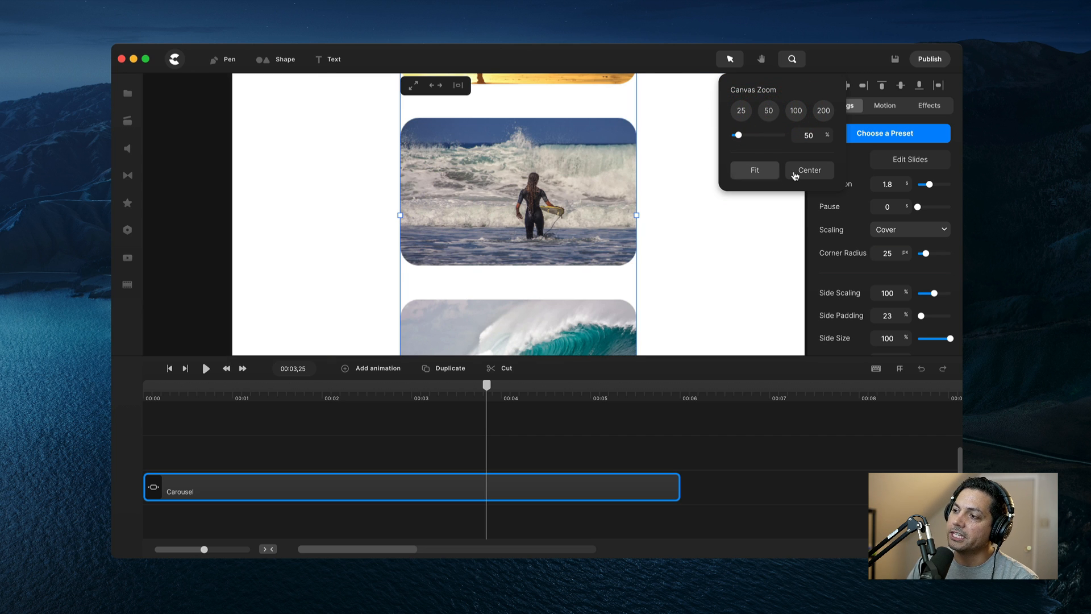
pyautogui.click(738, 172)
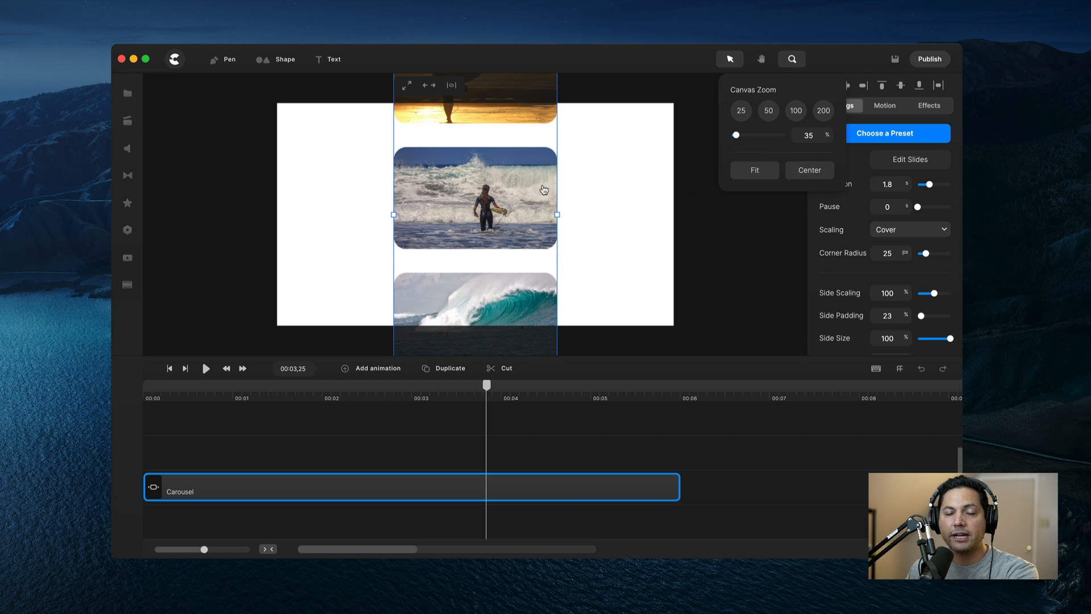
pyautogui.click(858, 54)
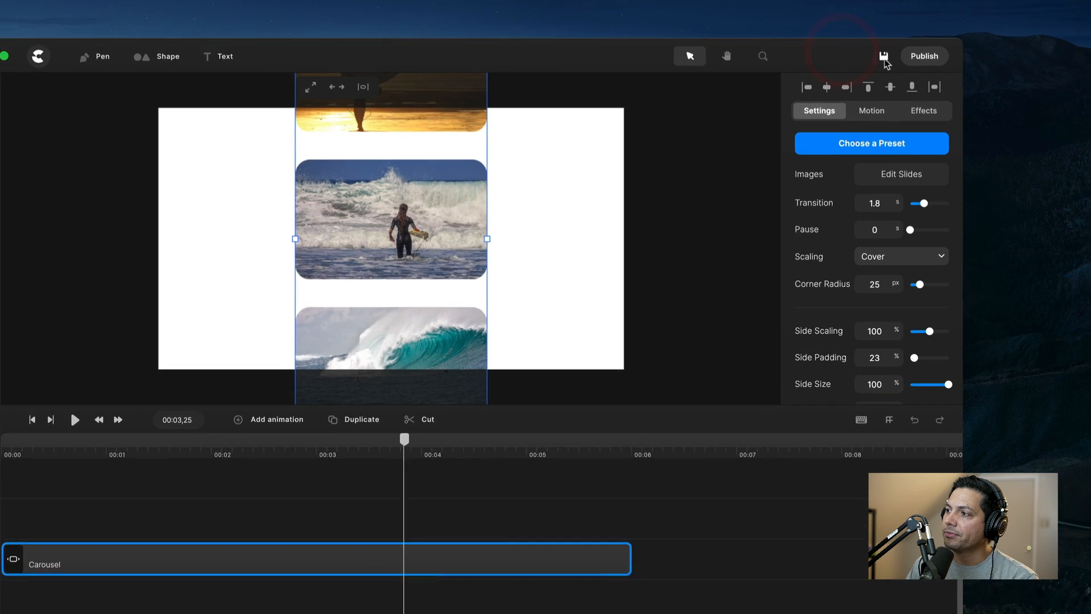
# - Open the publish settings and review the format, quality, size and end-frame options
pyautogui.click(884, 56)
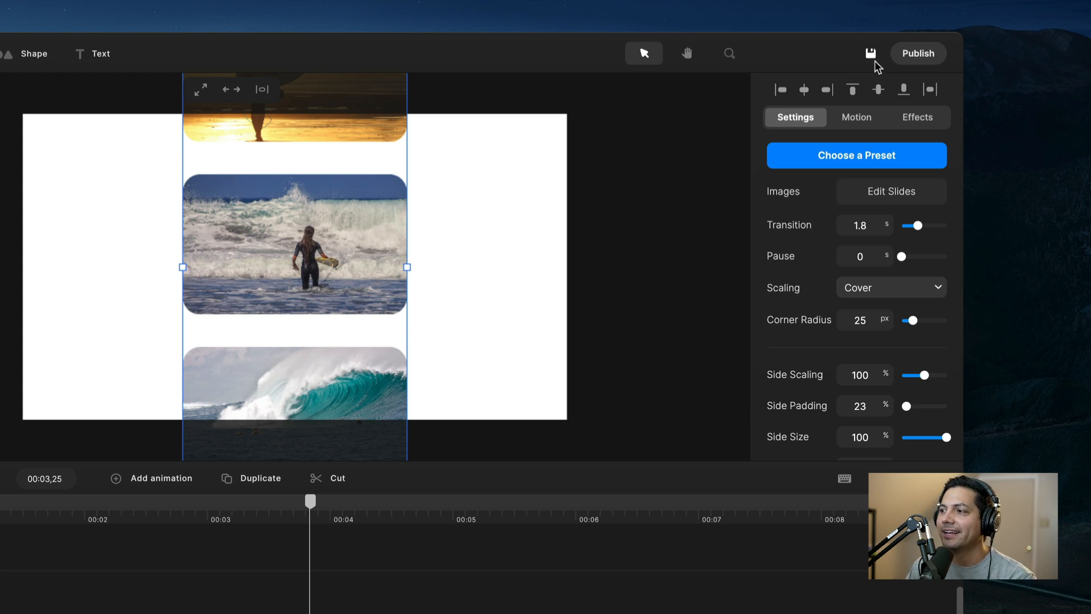
pyautogui.click(919, 62)
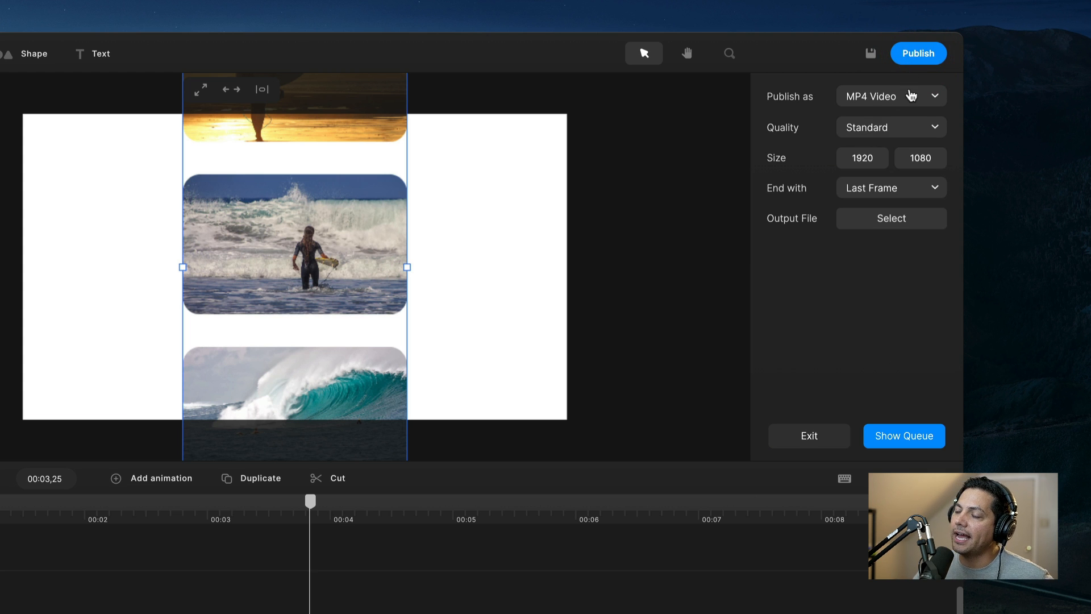
pyautogui.click(881, 97)
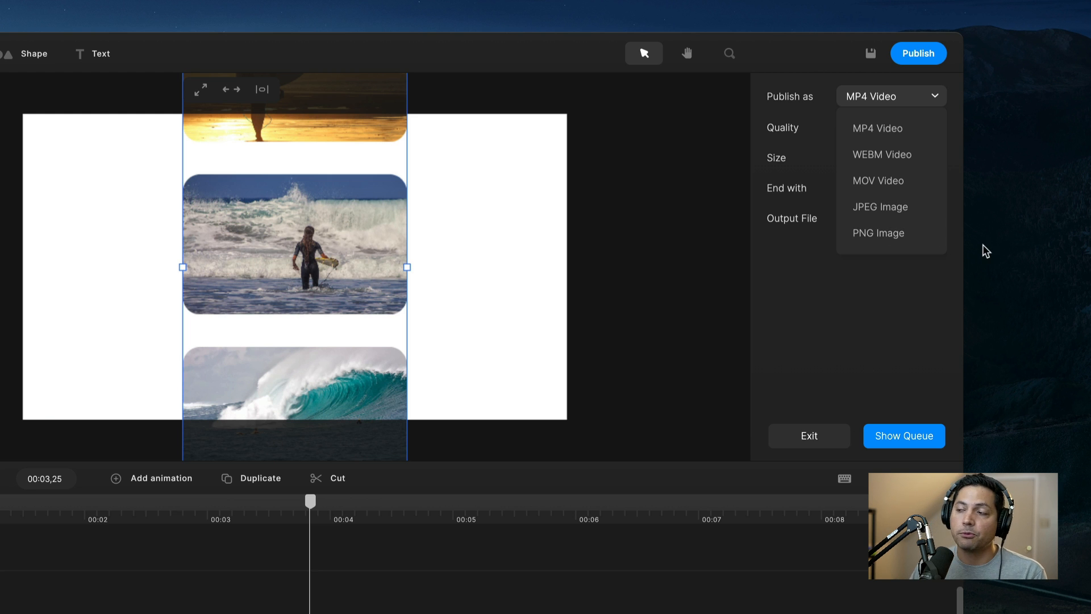
pyautogui.click(844, 285)
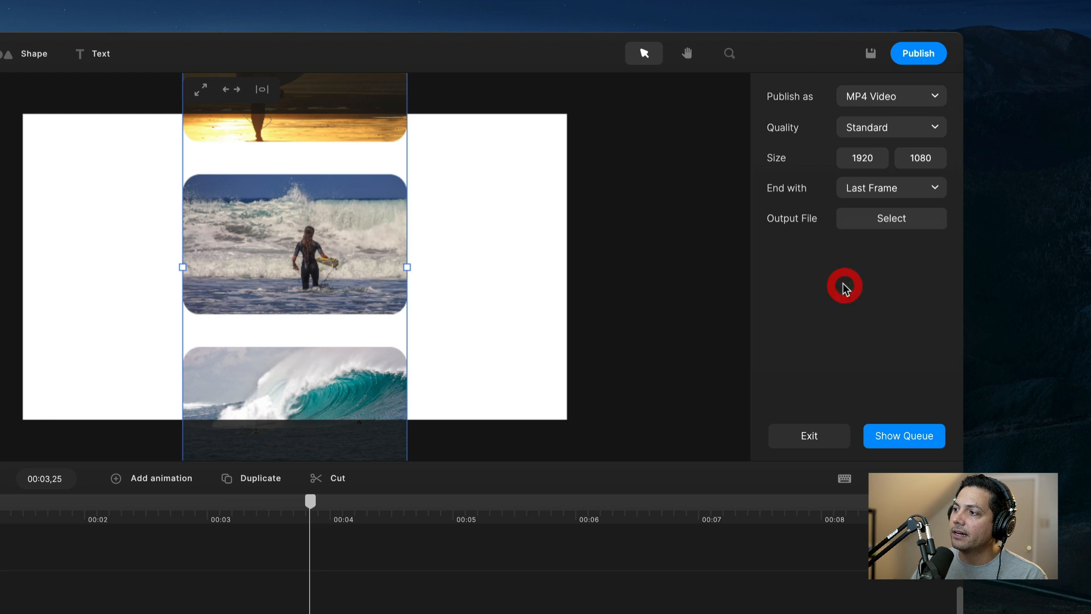
pyautogui.click(885, 127)
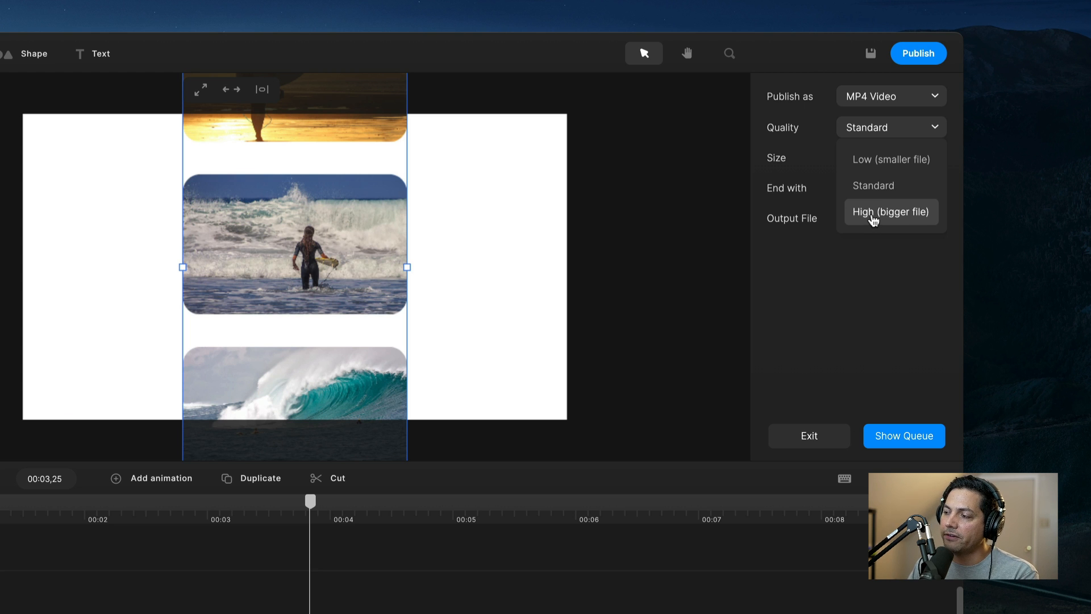
pyautogui.click(851, 259)
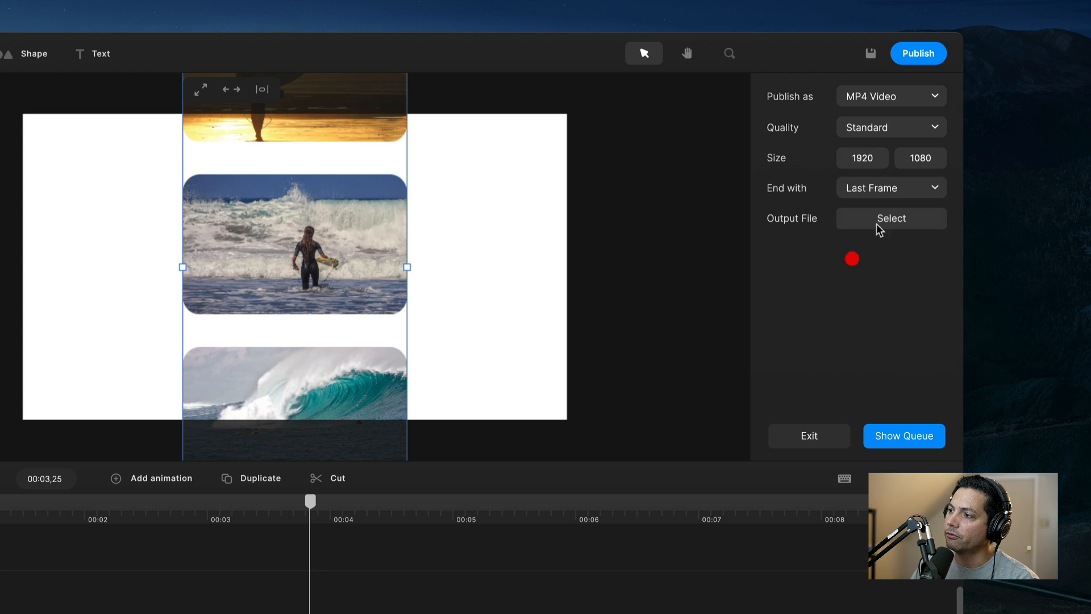
pyautogui.click(861, 158)
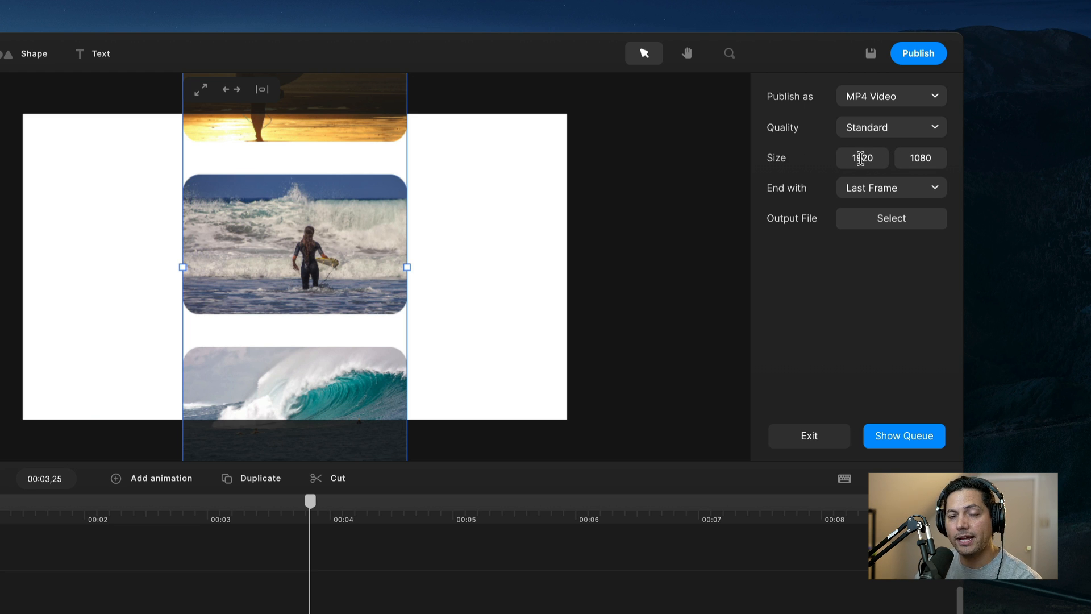
pyautogui.click(888, 194)
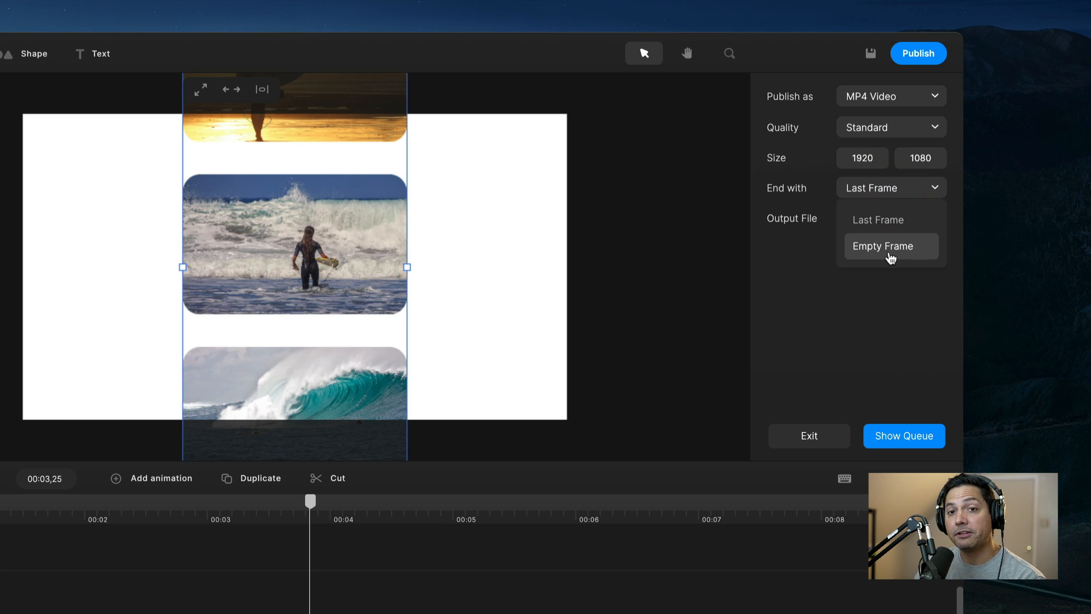
pyautogui.click(874, 302)
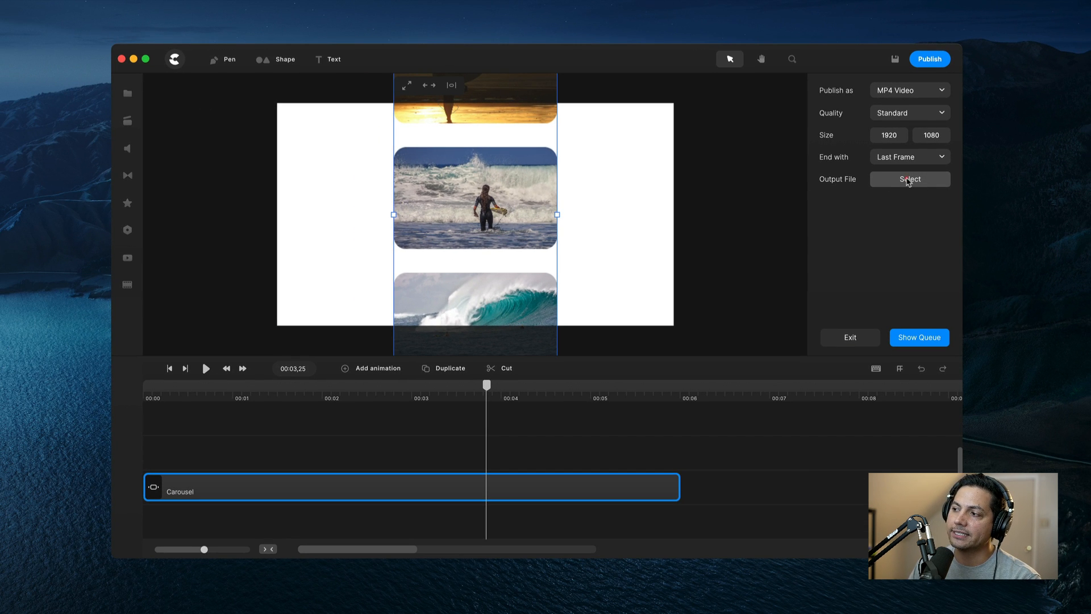
# - Try to select an output file for publishing, and leave the publish settings
pyautogui.click(908, 180)
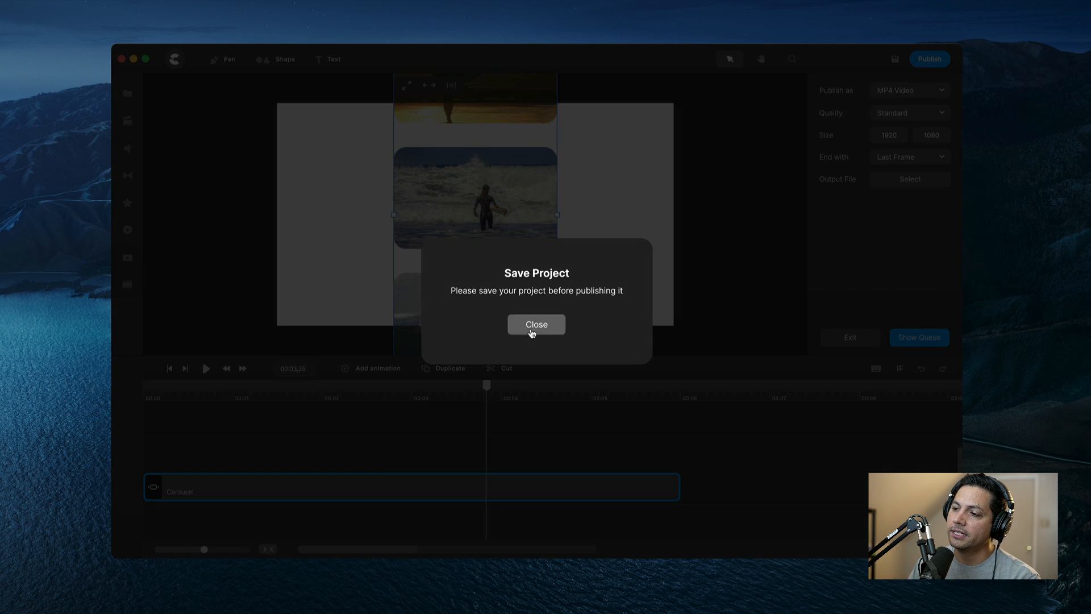
pyautogui.click(532, 332)
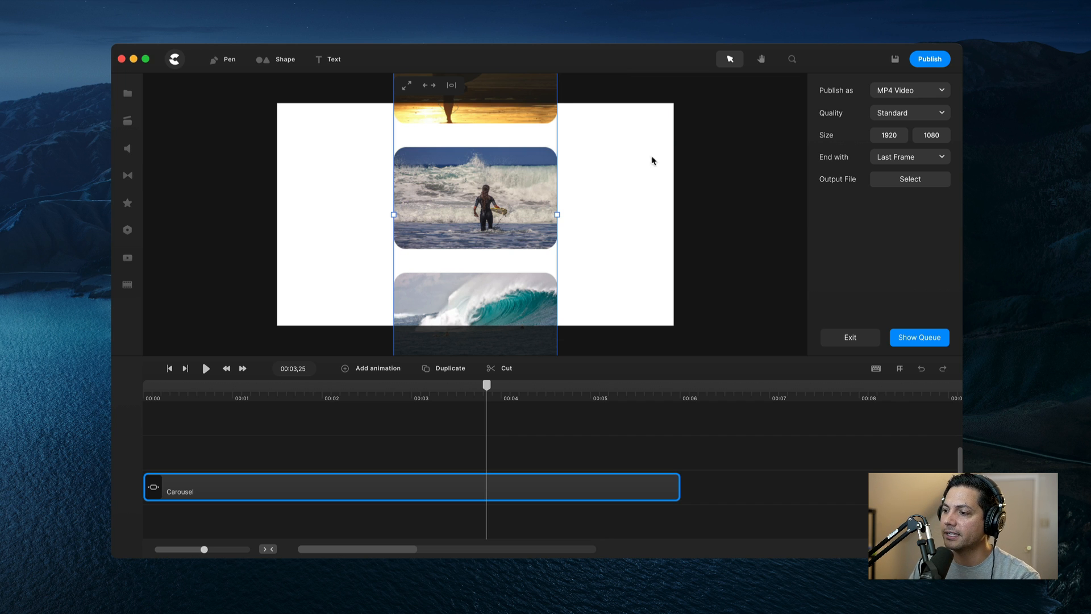
pyautogui.click(943, 371)
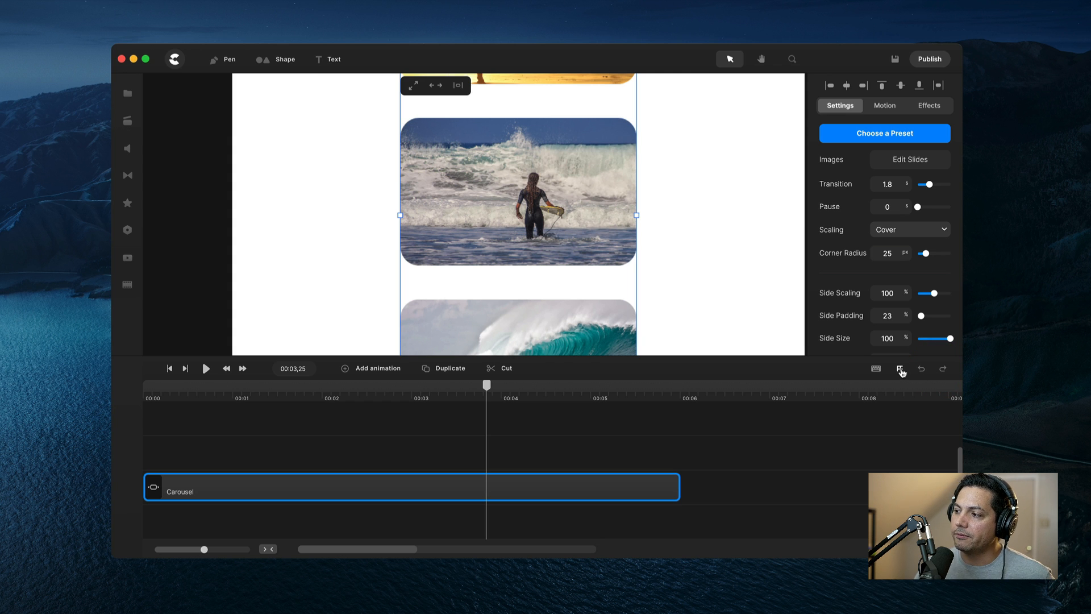
# - View the grid and snapping options, toggling Action Safe Lines on and back off
pyautogui.click(901, 370)
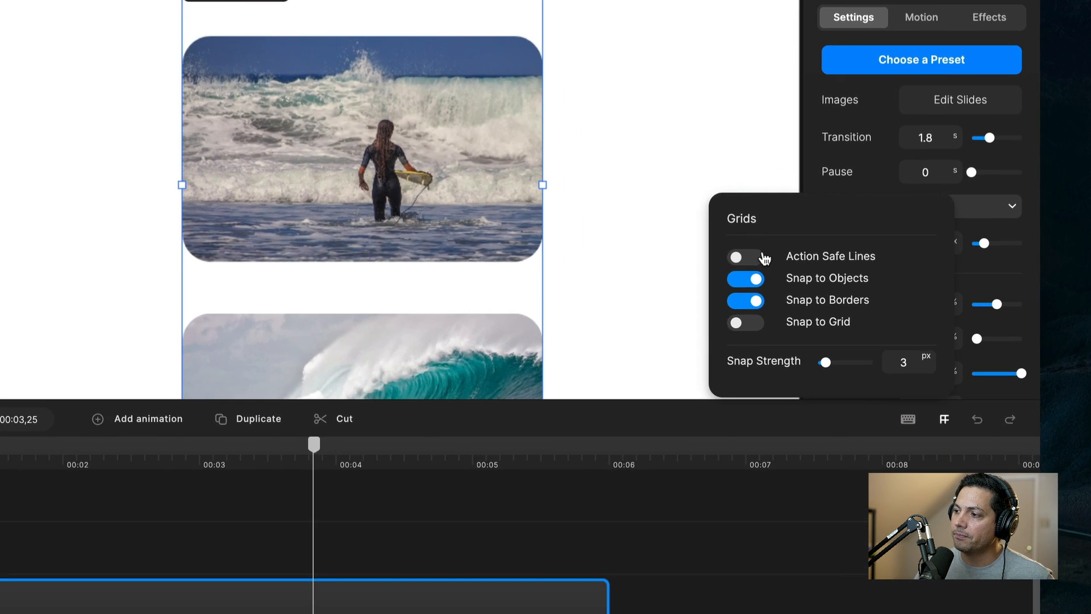
pyautogui.click(764, 257)
pyautogui.click(760, 257)
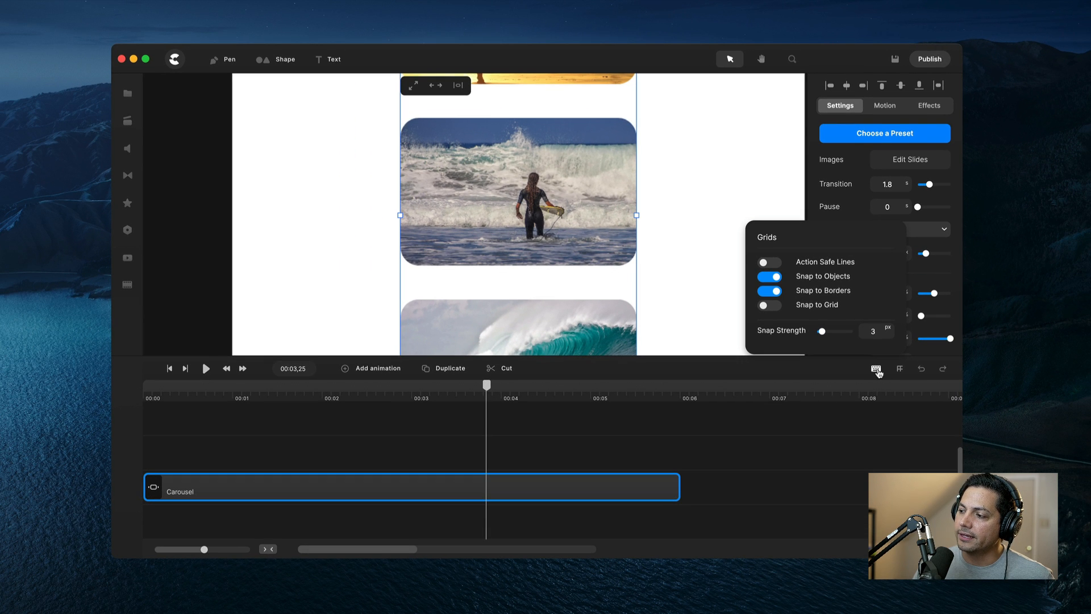
# - Look through the list of keyboard shortcuts and close it
pyautogui.click(876, 370)
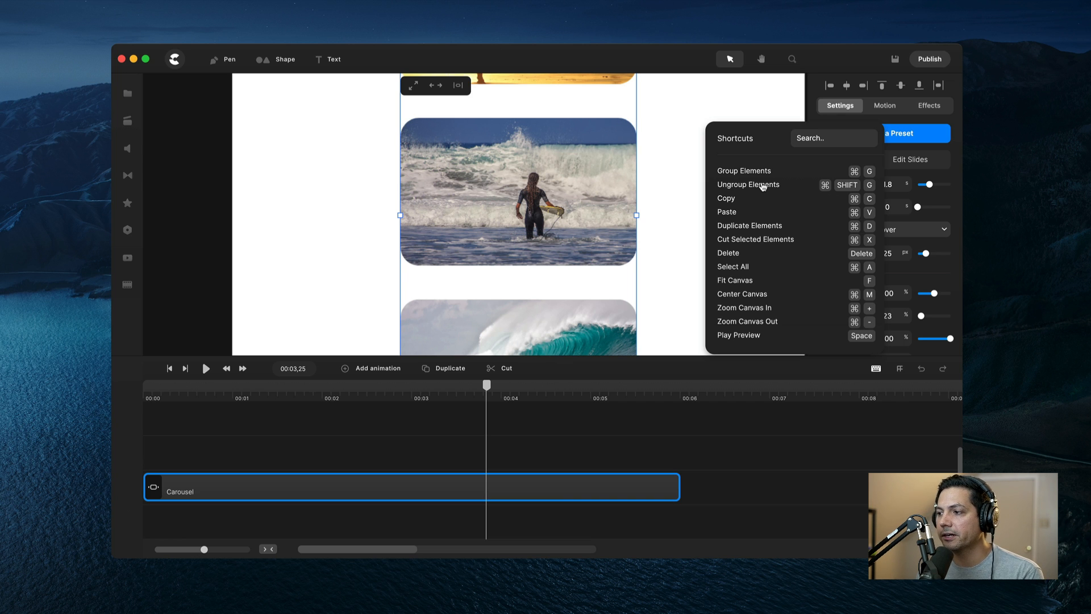
pyautogui.scroll(-5, 767, 189)
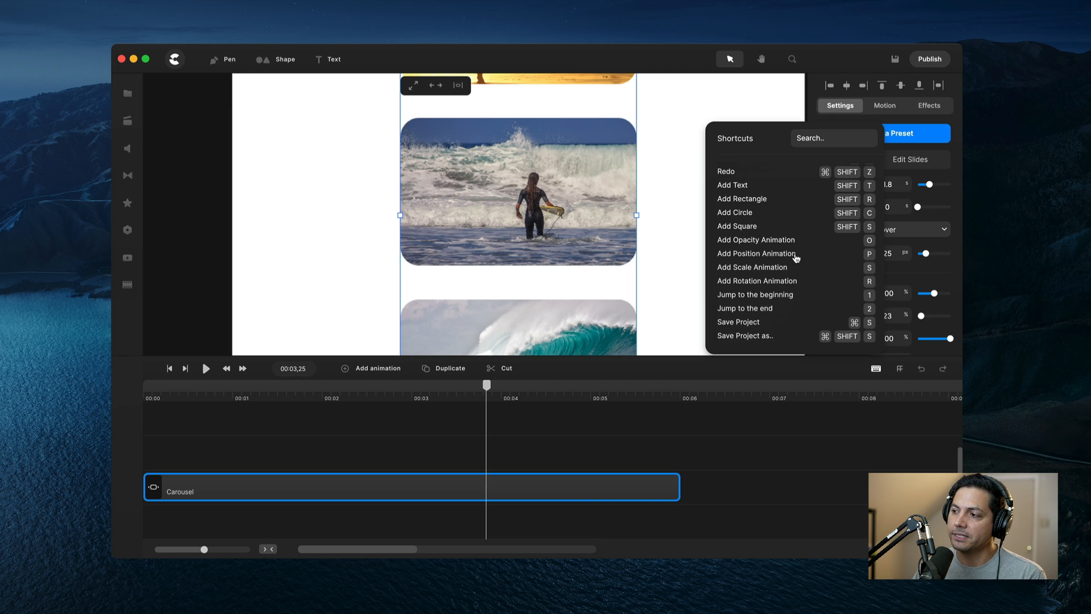
pyautogui.click(858, 369)
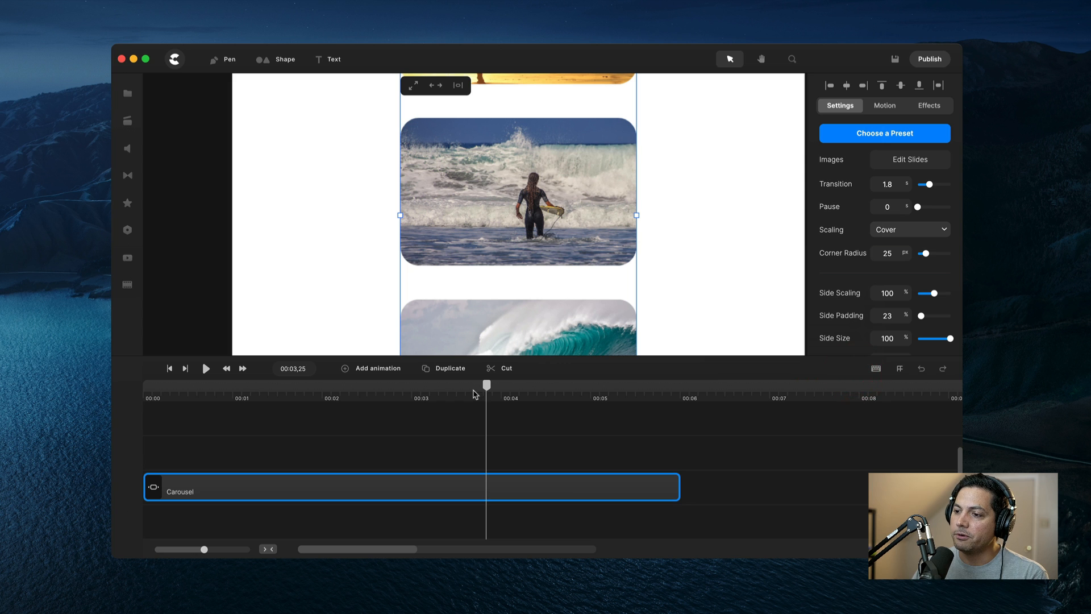
# - Split the Carousel clip on the timeline at 00:03,16
pyautogui.moveTo(486, 388); pyautogui.dragTo(474, 388)
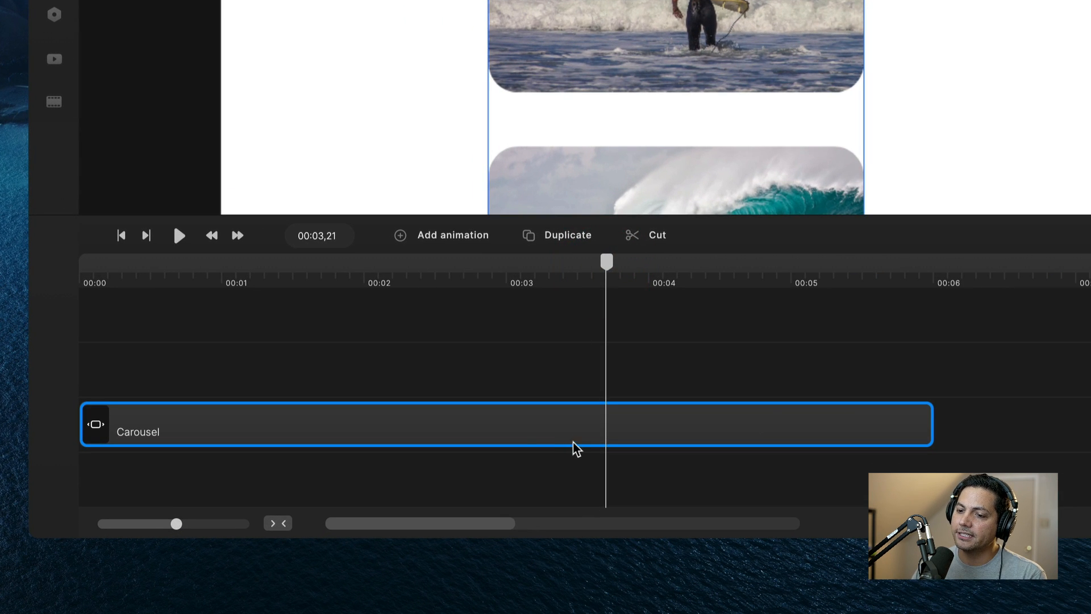
pyautogui.click(536, 430)
pyautogui.moveTo(606, 267); pyautogui.dragTo(583, 267)
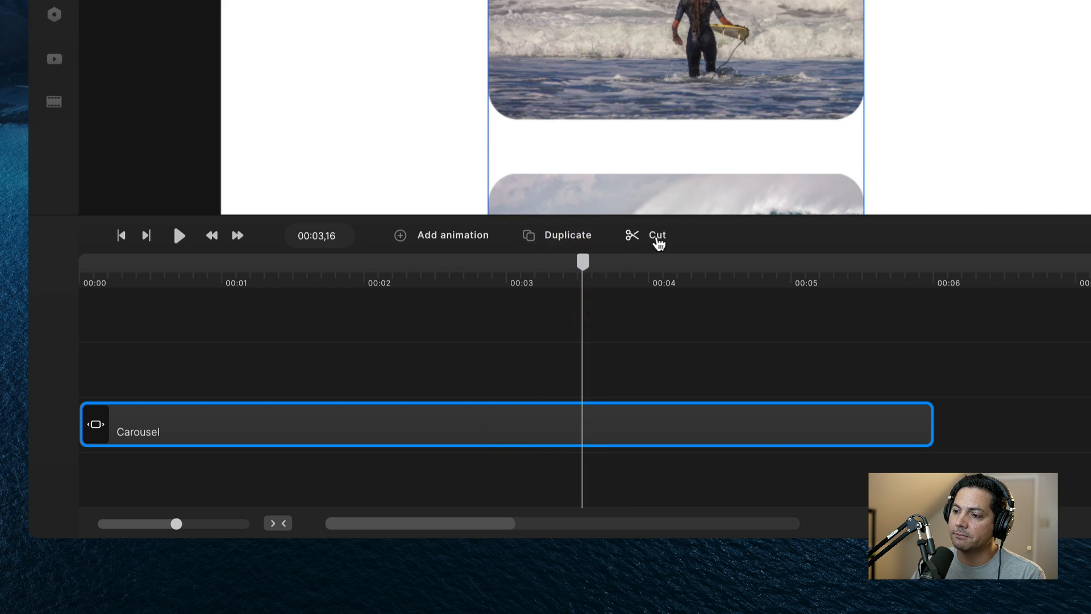
pyautogui.click(655, 239)
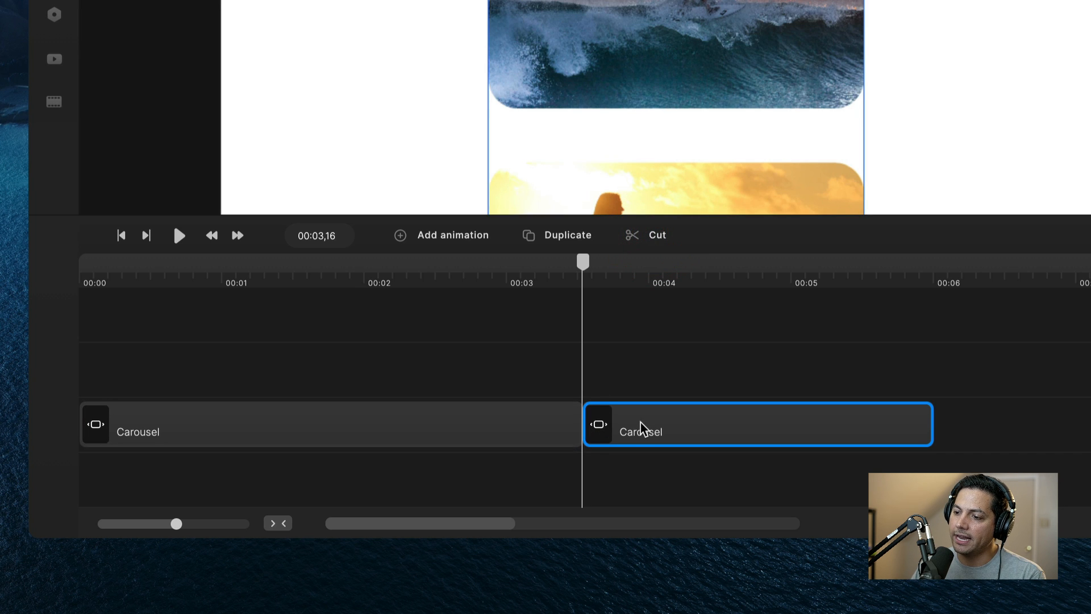
# - Duplicate the second part of the split Carousel clip
pyautogui.moveTo(640, 428)
pyautogui.mouseDown()
pyautogui.moveTo(674, 428)
pyautogui.moveTo(646, 425)
pyautogui.mouseUp()
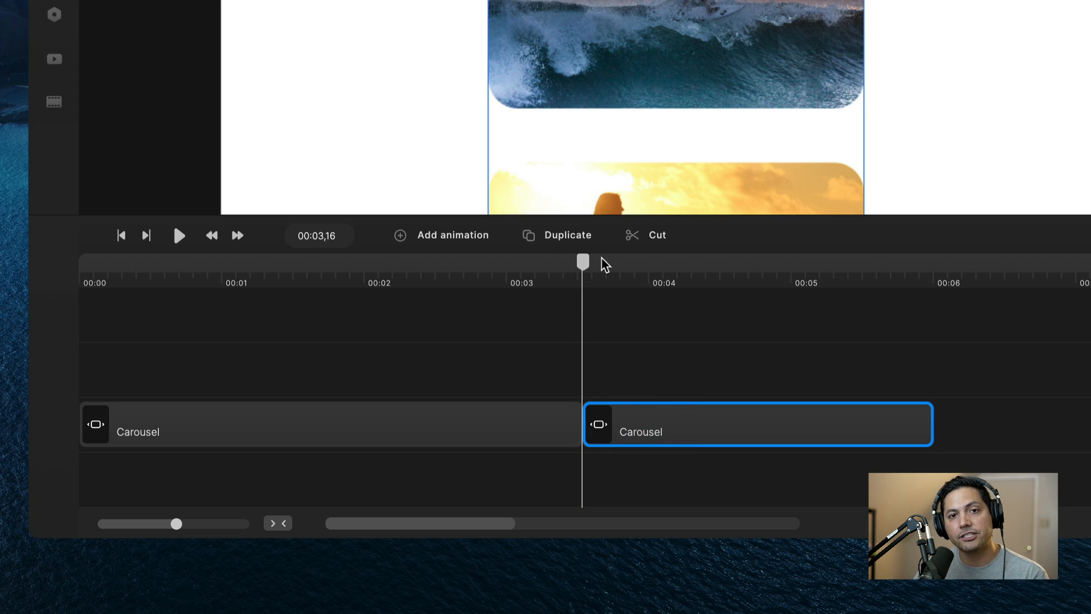
pyautogui.click(707, 430)
pyautogui.click(573, 235)
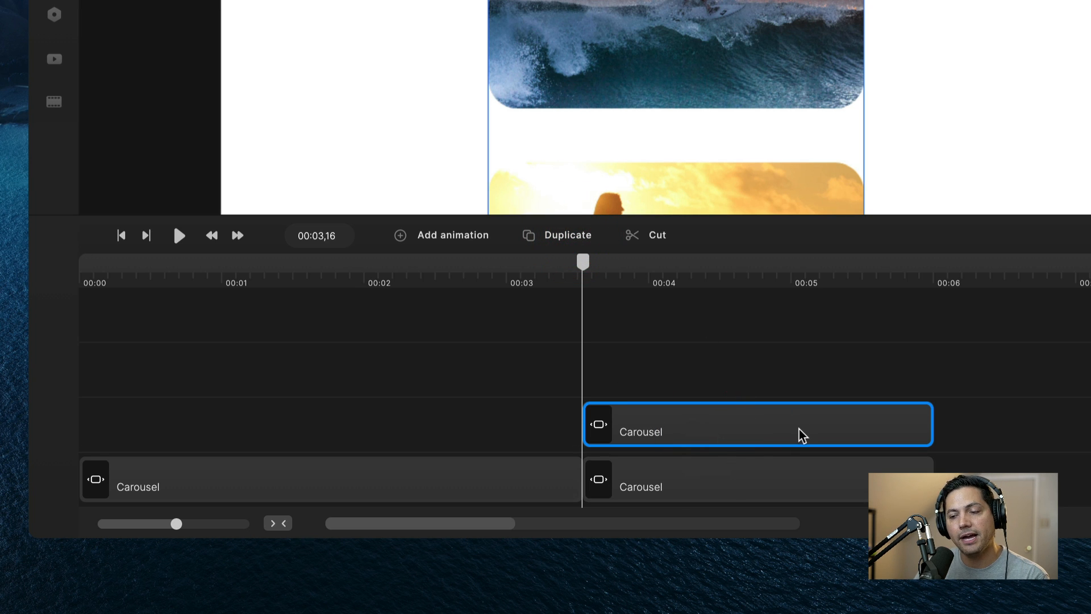
# - View the animation properties and the In & Out, In and Out easing options for the second Carousel part on the lower track, adding none
pyautogui.click(663, 478)
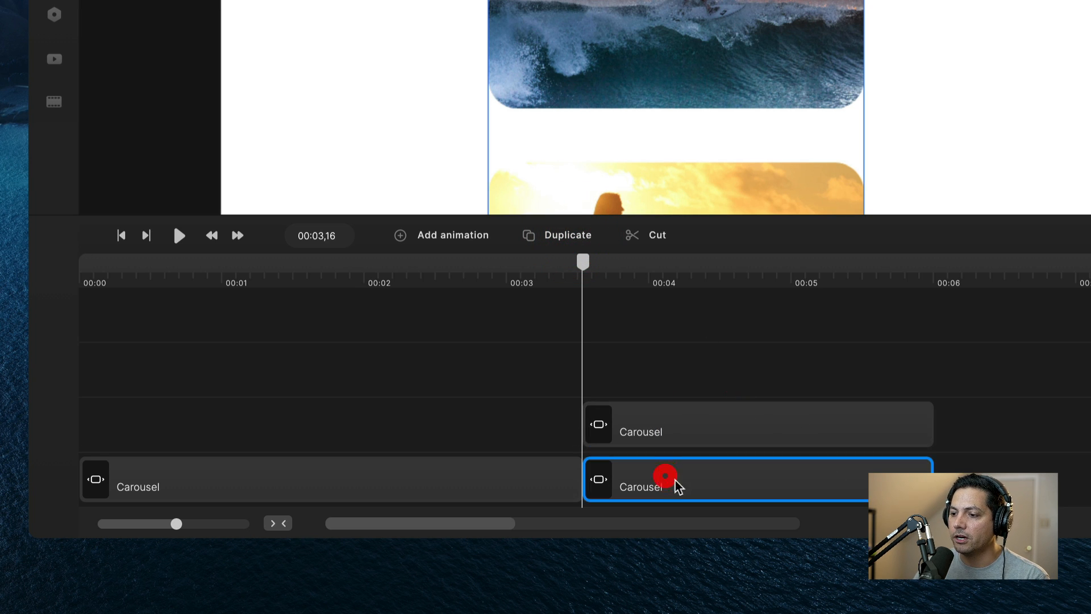
pyautogui.click(593, 266)
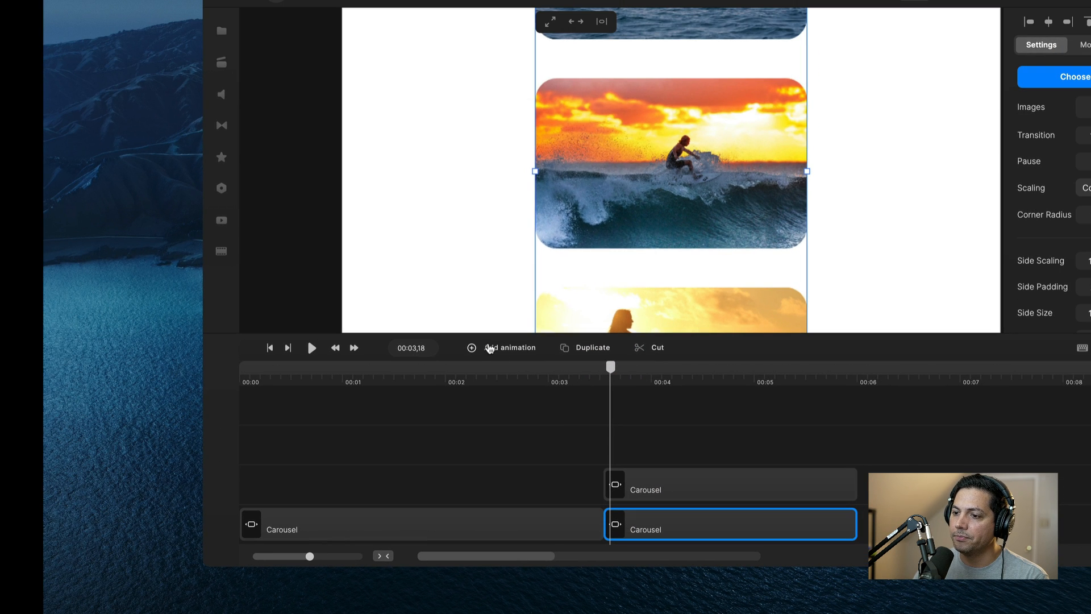
pyautogui.click(423, 233)
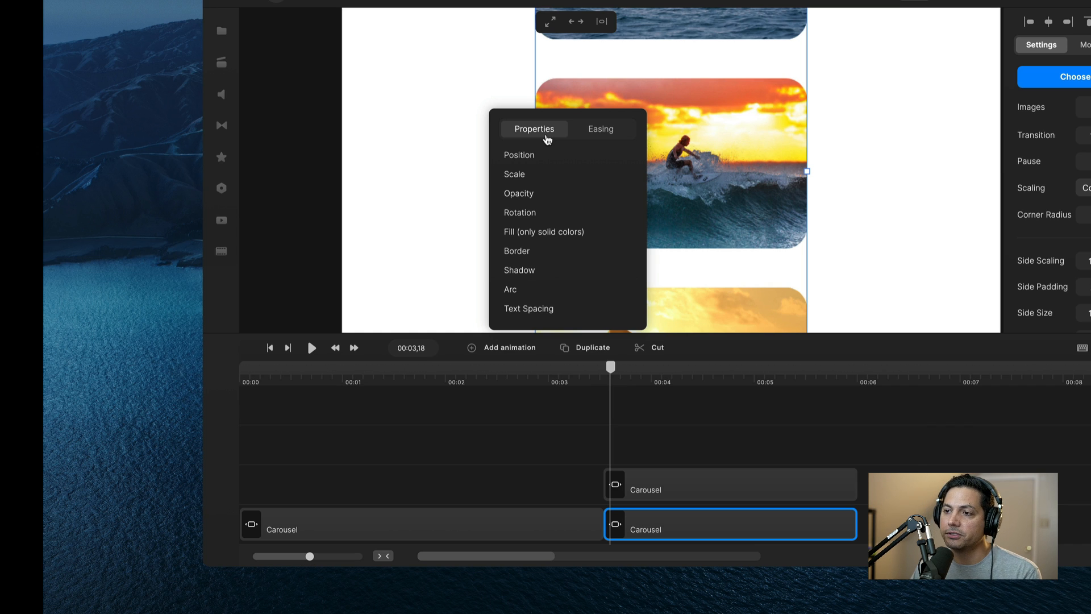
pyautogui.click(603, 134)
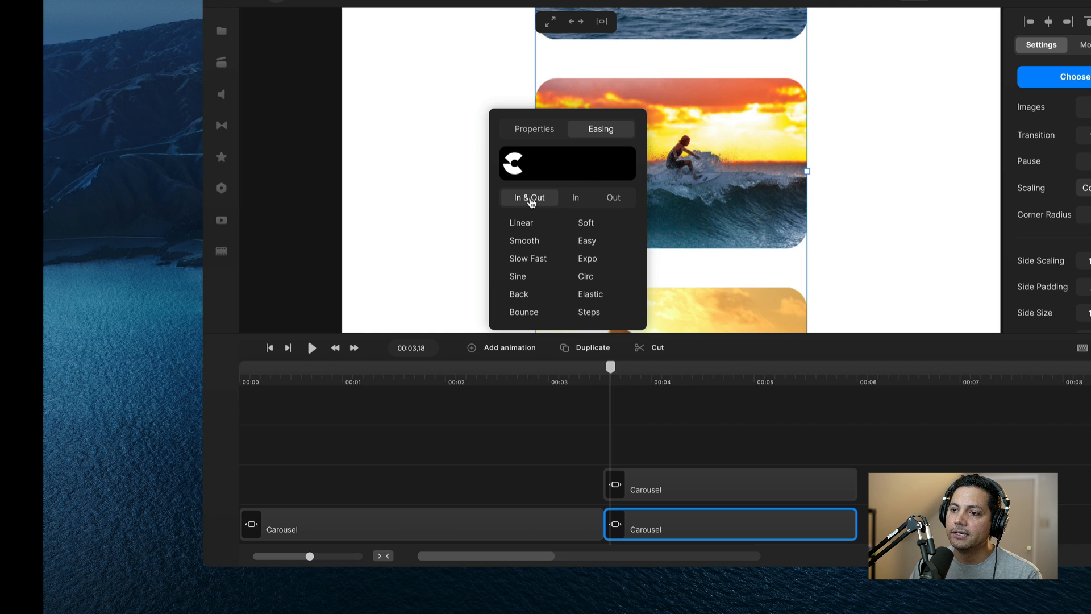
pyautogui.click(575, 205)
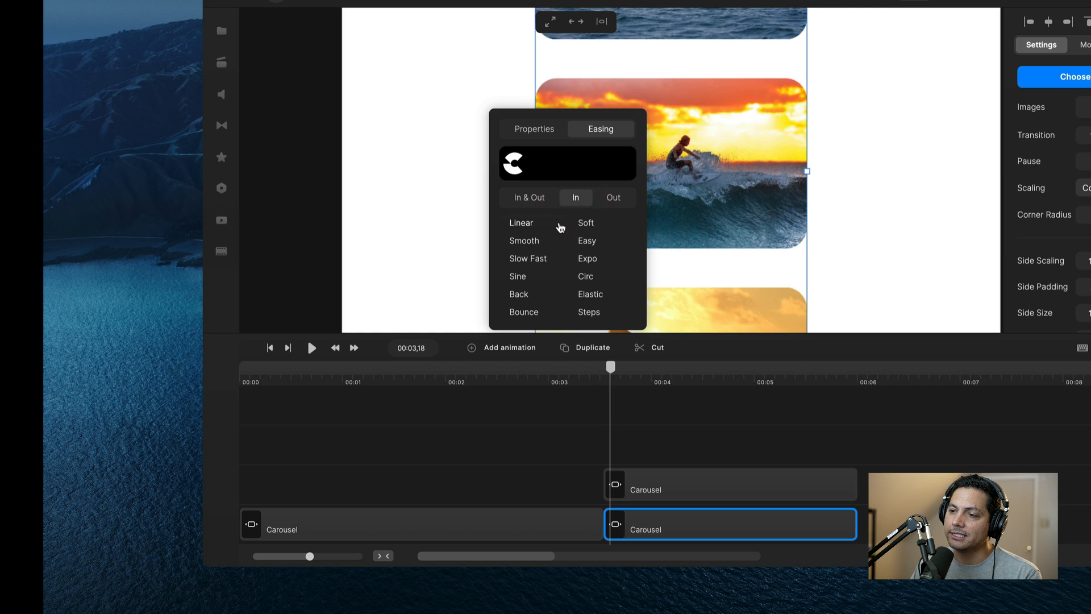
pyautogui.click(609, 205)
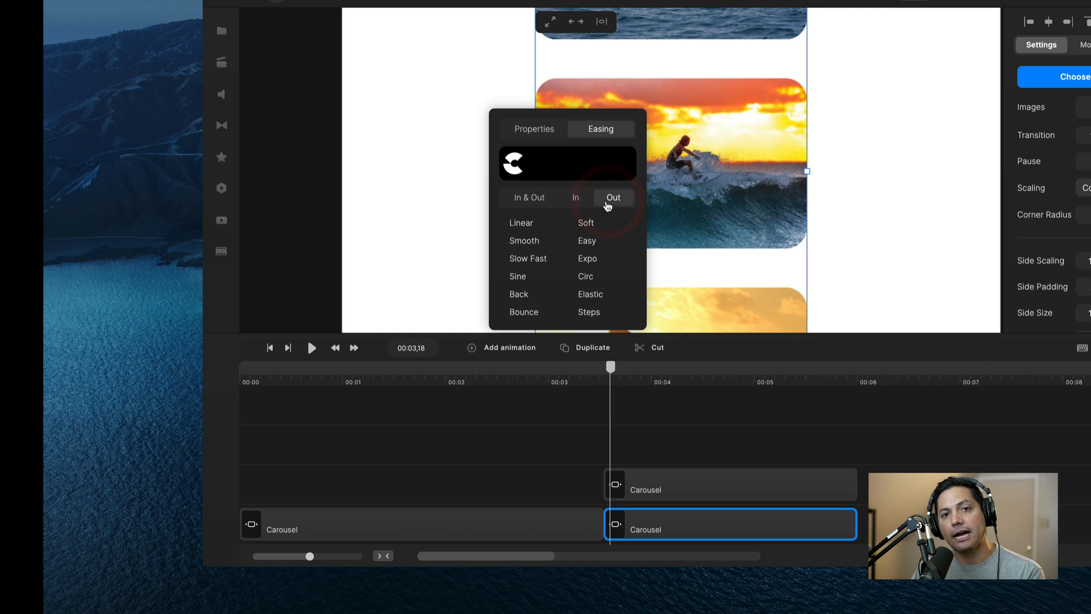
pyautogui.click(583, 400)
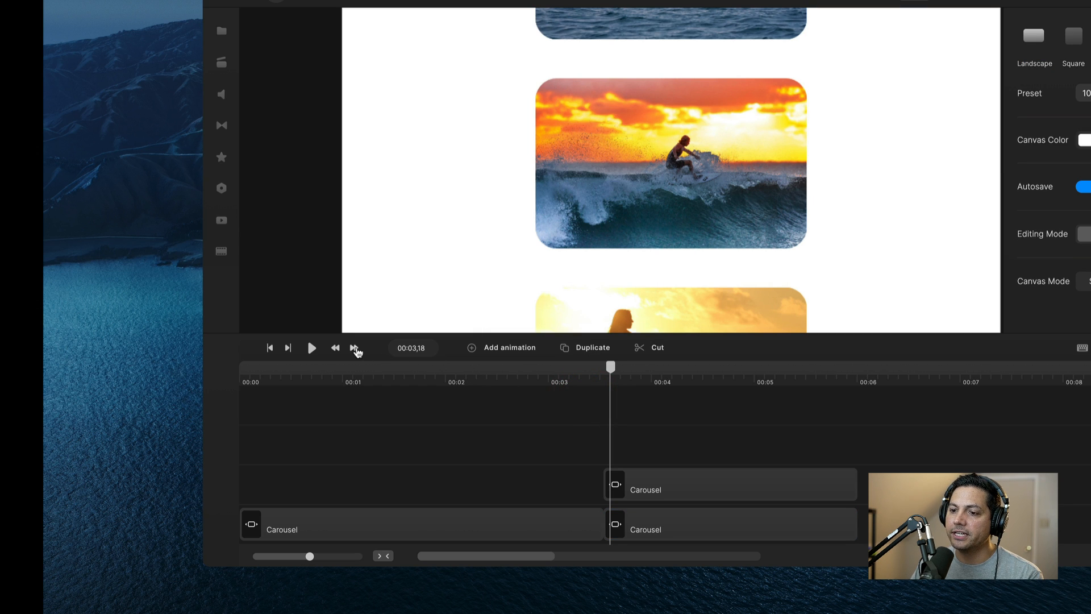
# - Step the playhead forward and back through the carousel one frame at a time
pyautogui.click(355, 348)
pyautogui.click(354, 347)
pyautogui.click(355, 348)
pyautogui.click(354, 348)
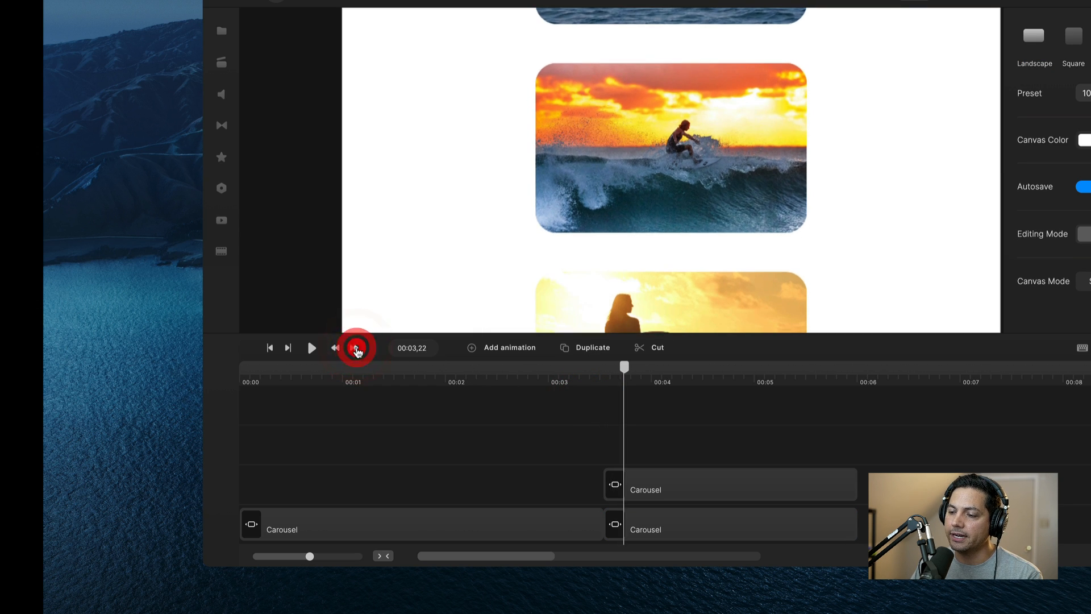
pyautogui.click(355, 348)
pyautogui.click(336, 348)
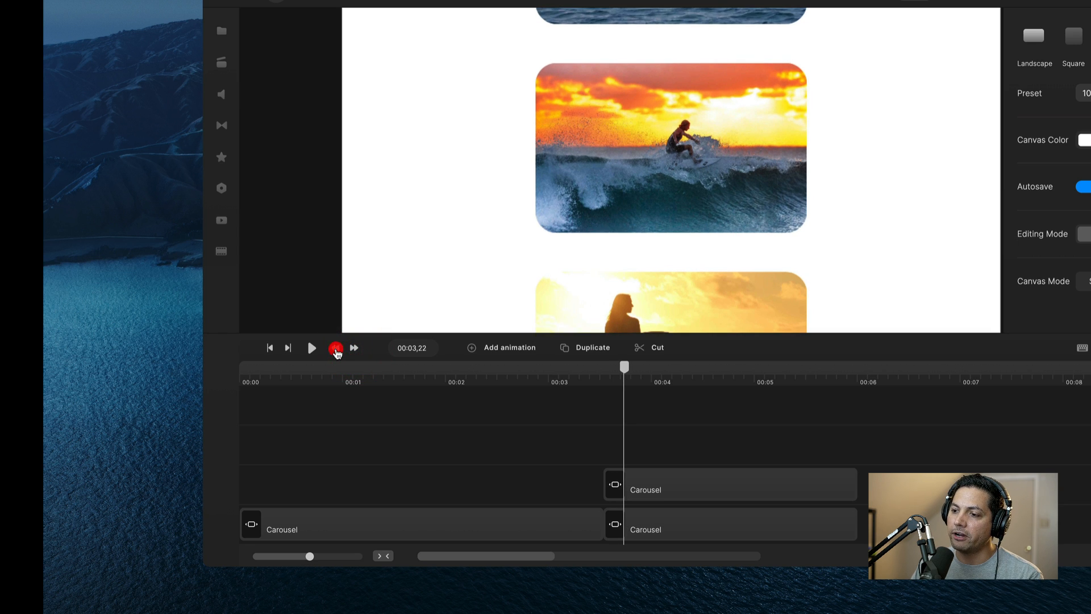
pyautogui.click(336, 348)
pyautogui.click(335, 348)
pyautogui.click(336, 347)
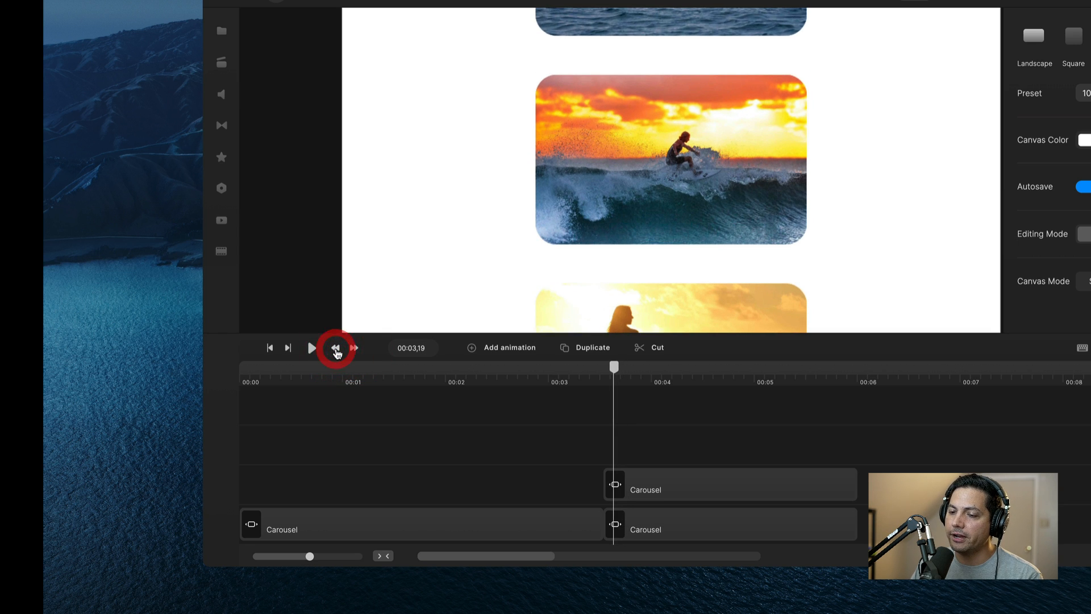
# - Preview the carousel briefly, jump to the end of the project, and return to its start
pyautogui.click(312, 349)
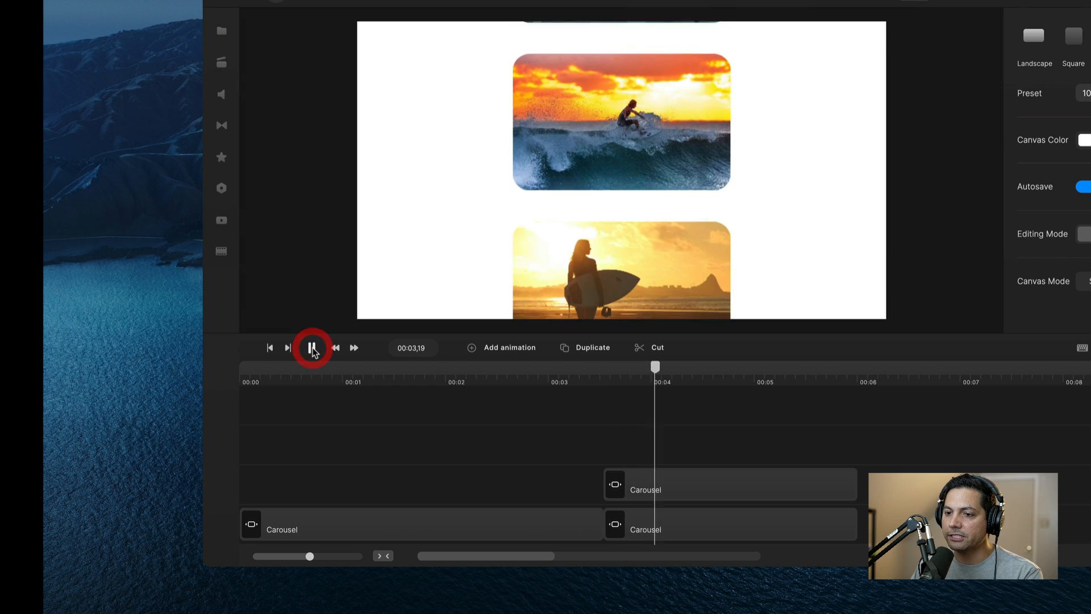
pyautogui.click(312, 349)
pyautogui.click(290, 348)
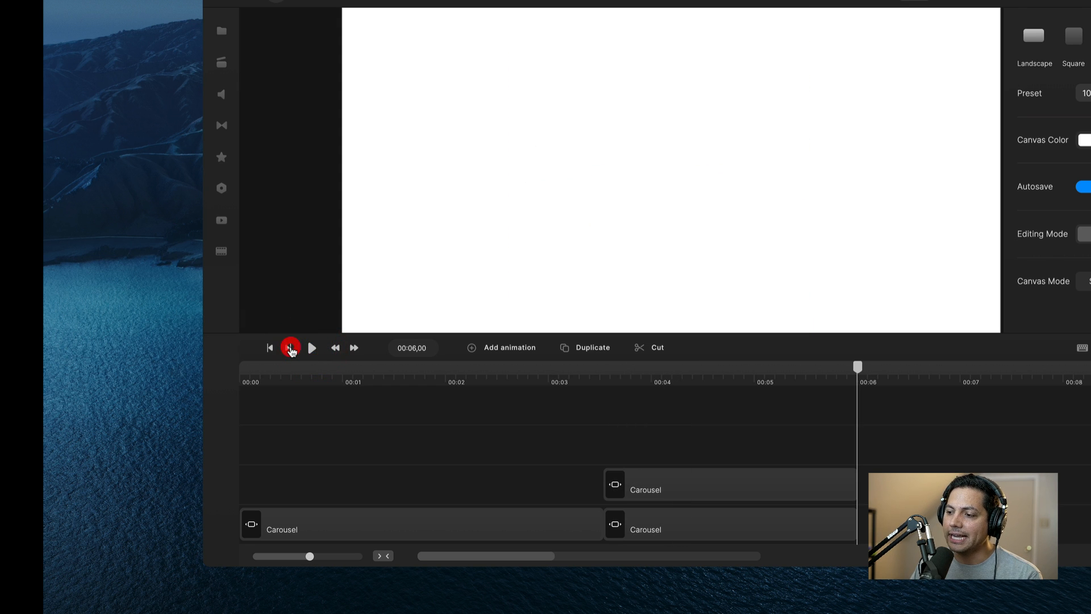
pyautogui.click(271, 347)
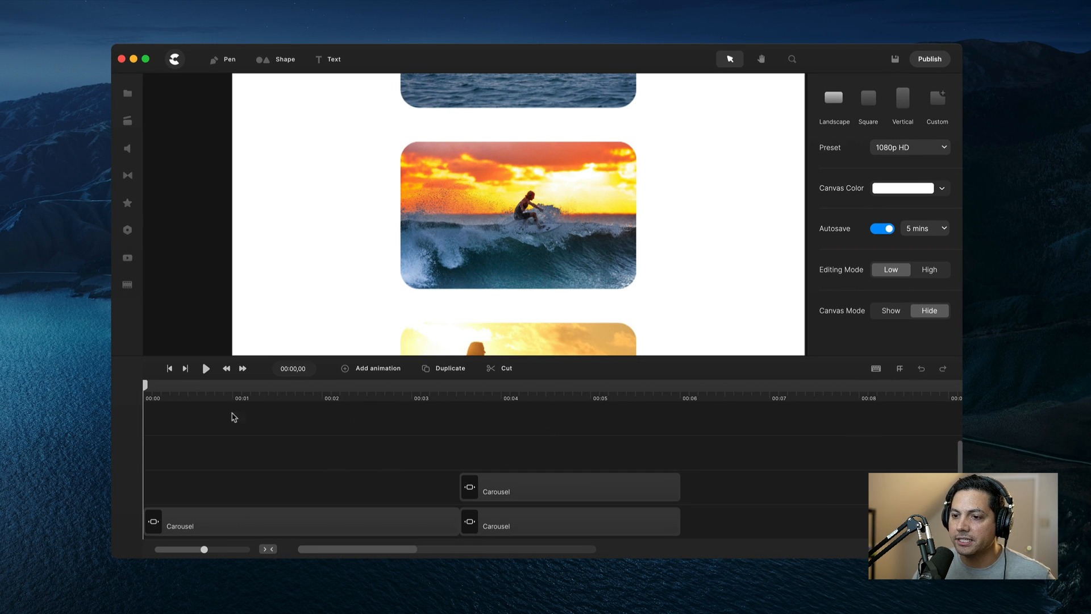
# - Zoom the timeline out, scroll along it and back to the start, and zoom in slightly using the time ruler
pyautogui.moveTo(207, 550)
pyautogui.mouseDown()
pyautogui.moveTo(245, 550)
pyautogui.moveTo(193, 549)
pyautogui.mouseUp()
pyautogui.hscroll(2, 327, 550)
pyautogui.hscroll(5, 328, 551)
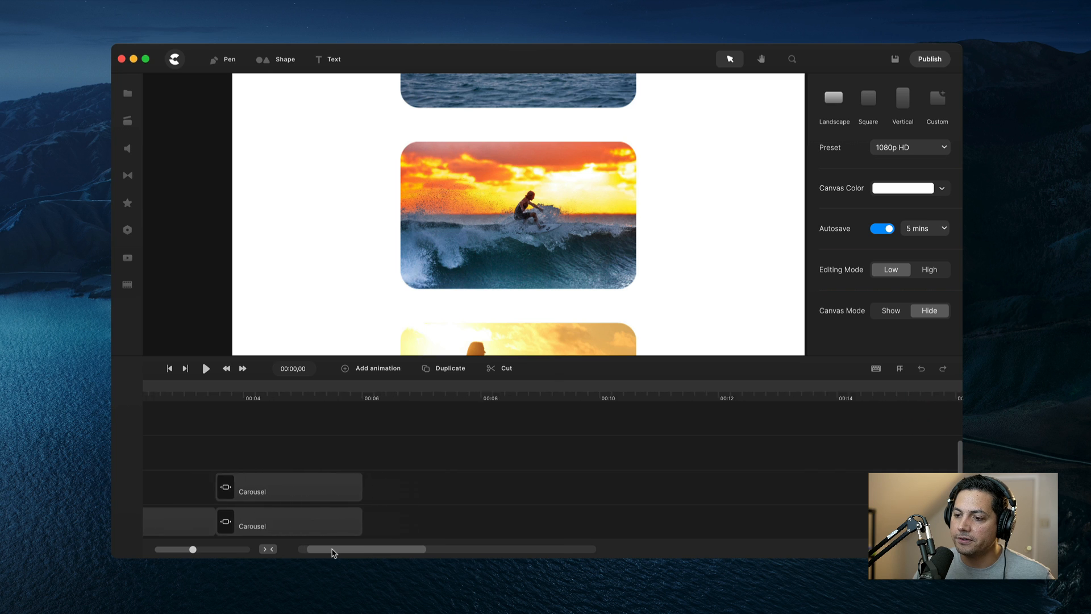
pyautogui.hscroll(-8, 341, 551)
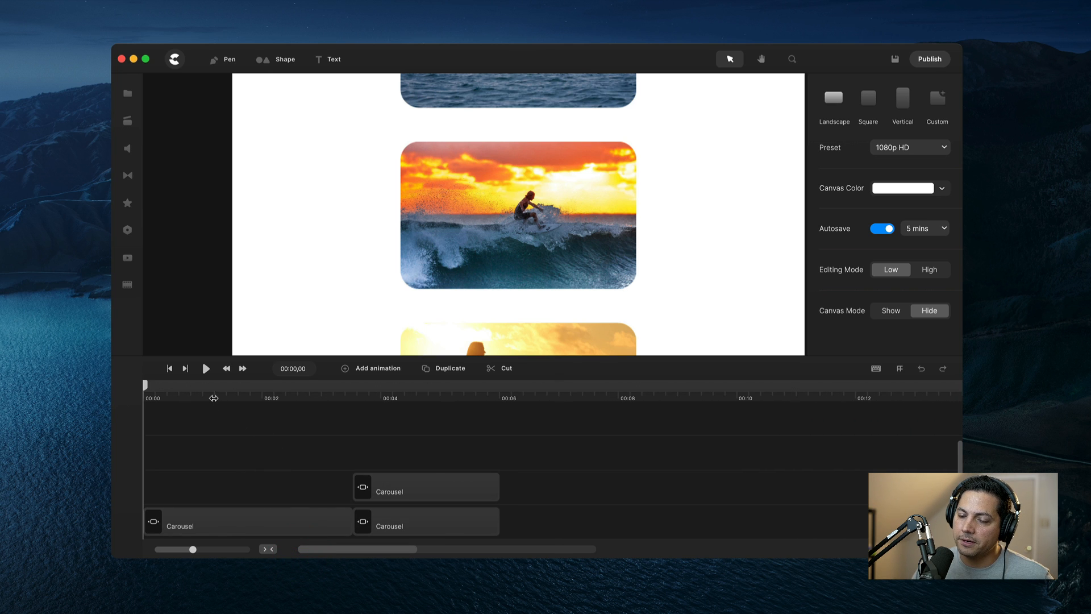
pyautogui.moveTo(204, 397)
pyautogui.mouseDown()
pyautogui.moveTo(311, 396)
pyautogui.moveTo(219, 398)
pyautogui.mouseUp()
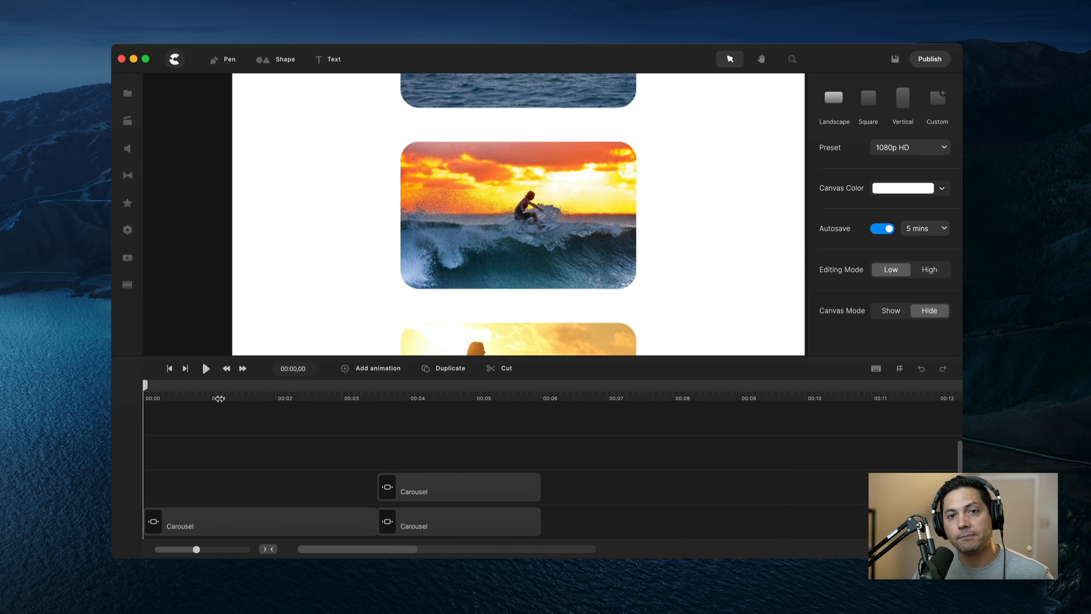